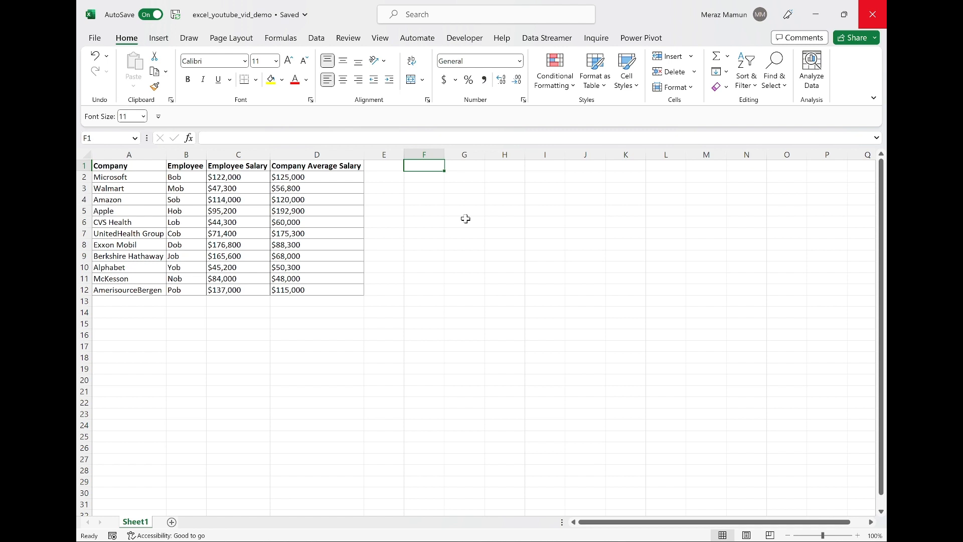
Enter the formula =INDEX(A1:D12,7,4) in F1 to return the value at row 7, column 4 of the table.
text(=INDEX()
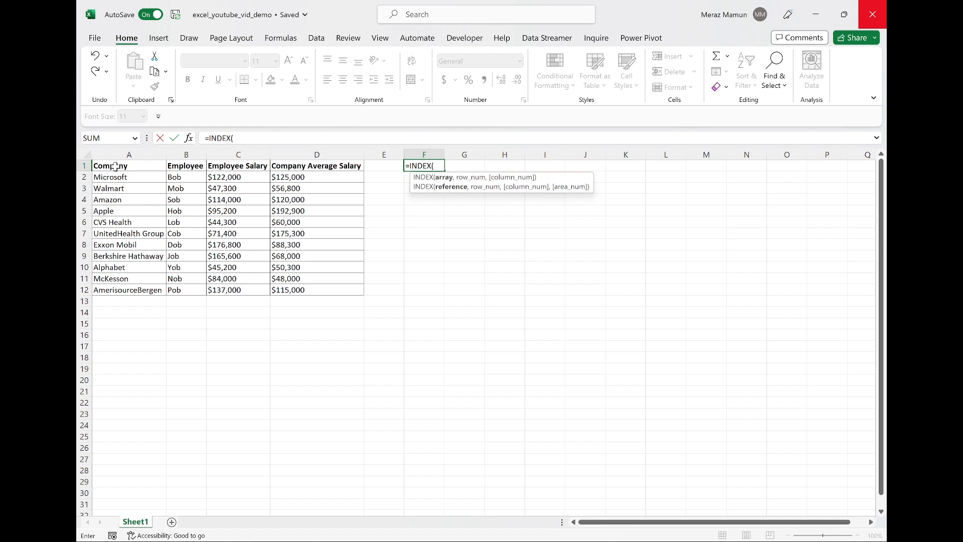
drag(116, 167, 325, 287)
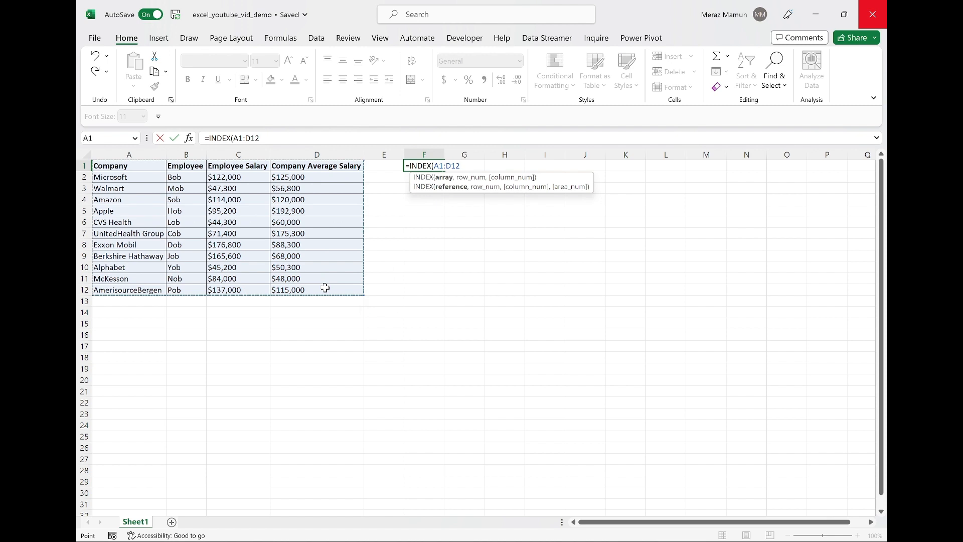
text(,)
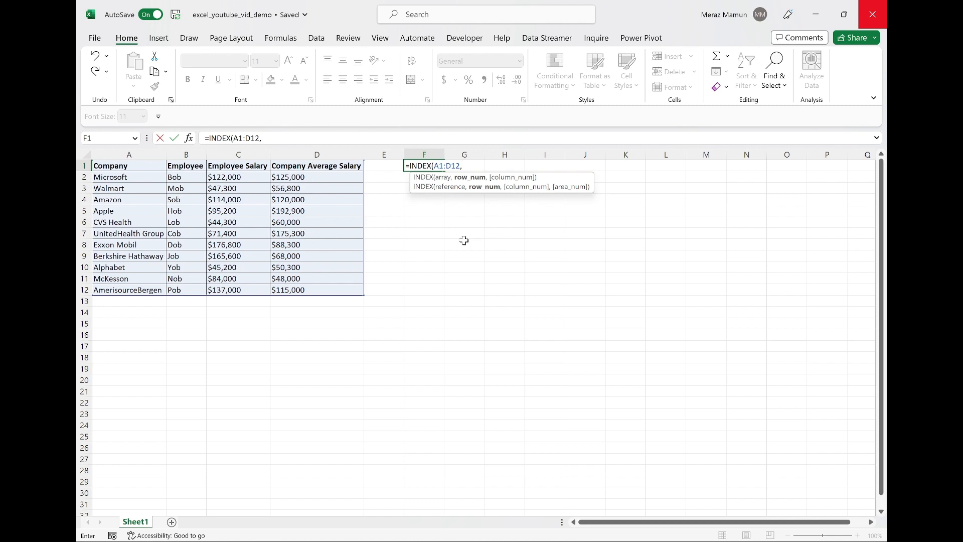
text(,)
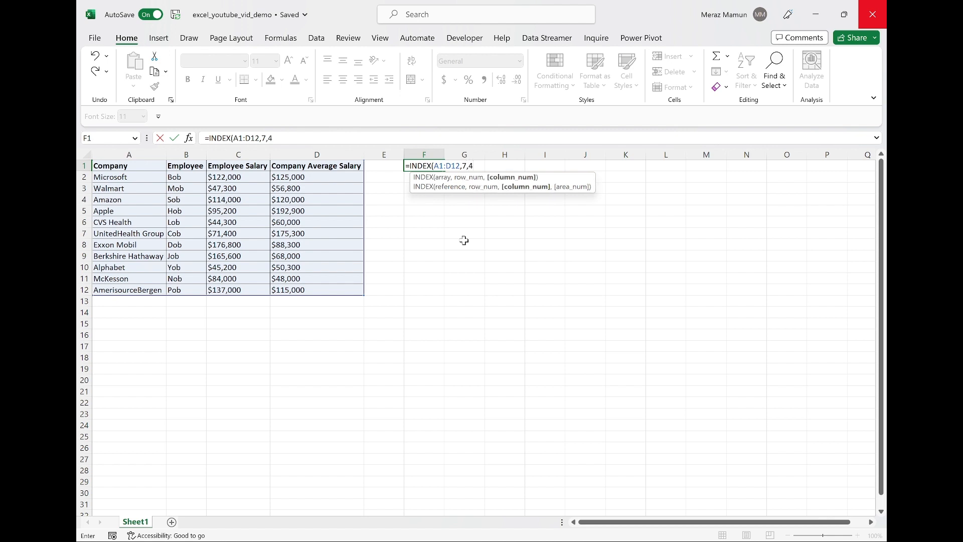
text(4))
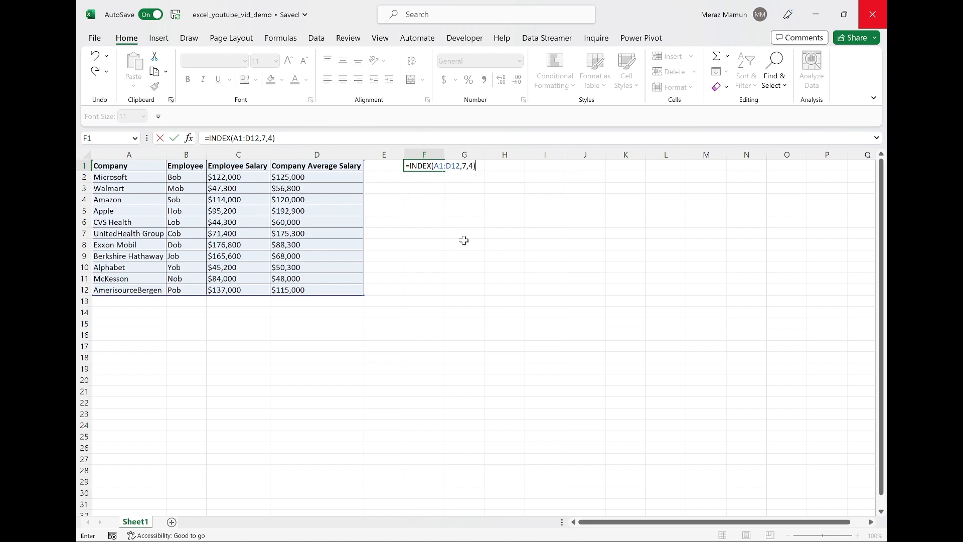
key(Return)
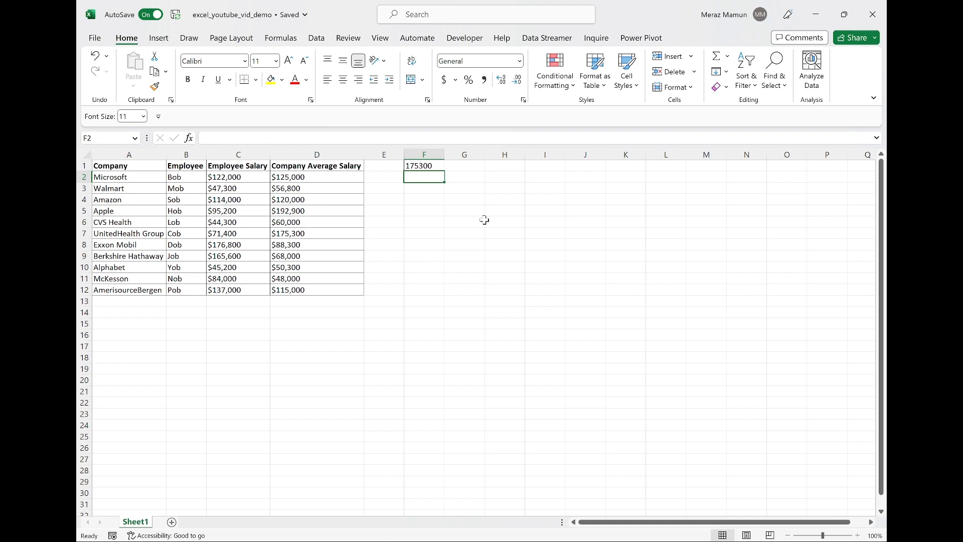
Enter the sample values 45, 65 and 85 across cells F3, G3 and H3.
key(Down)
text(45)
key(Tab)
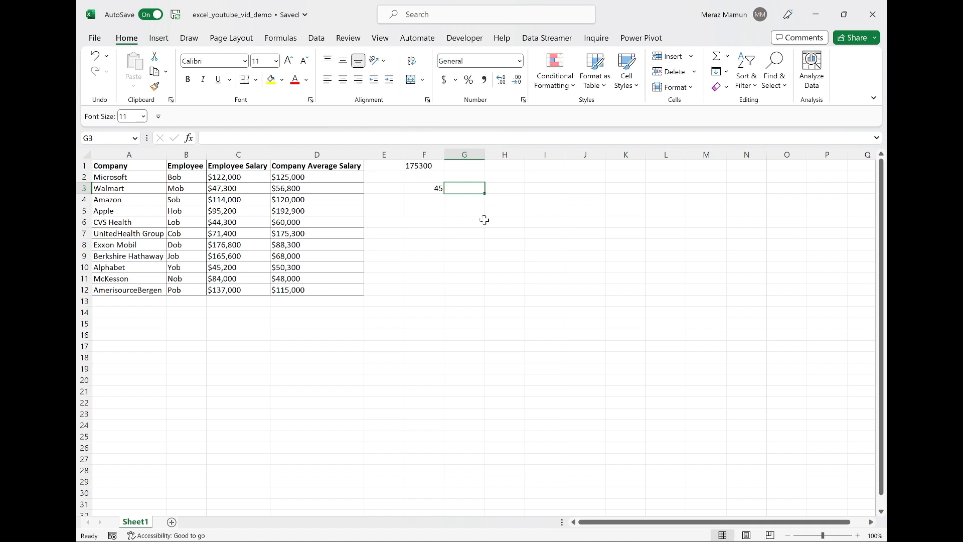
text(65)
key(Tab)
text(86)
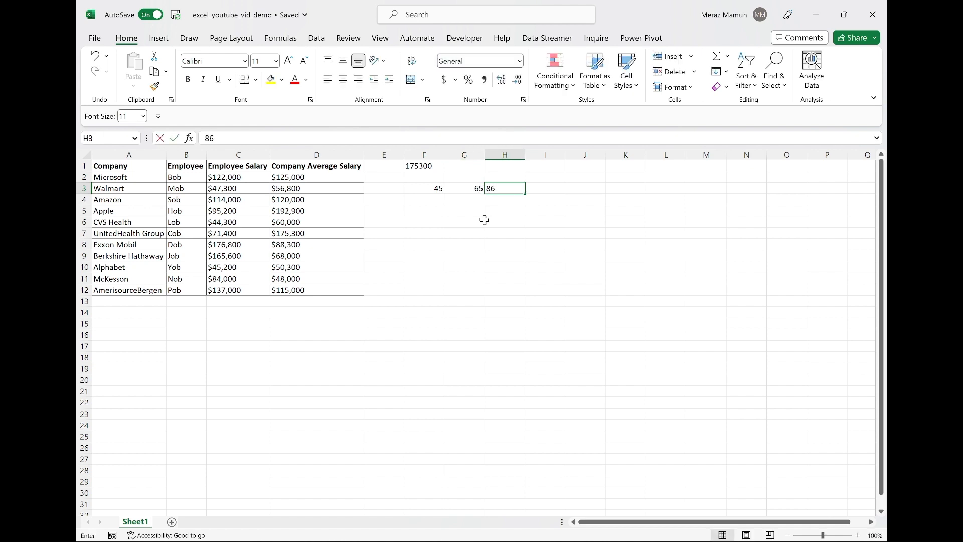
key(BackSpace)
text(5)
key(Left)
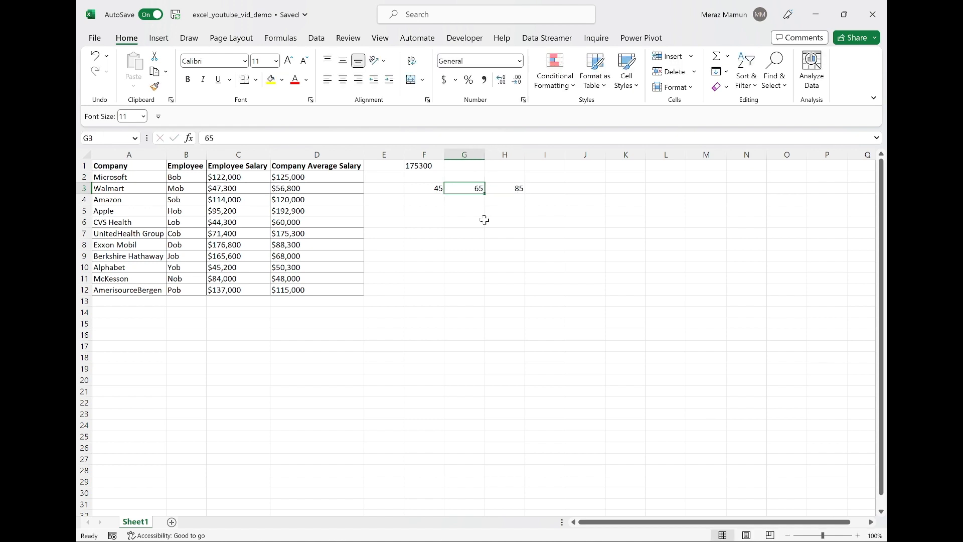
Step through the cells of row 3 to examine the entered sample values.
key(Left)
key(Right)
key(Right)
key(Left)
key(Left)
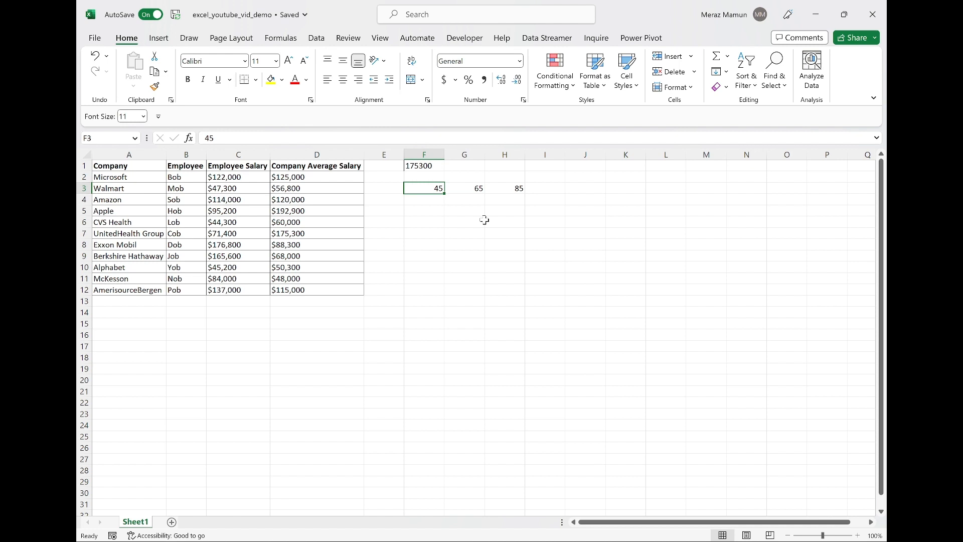
key(Right)
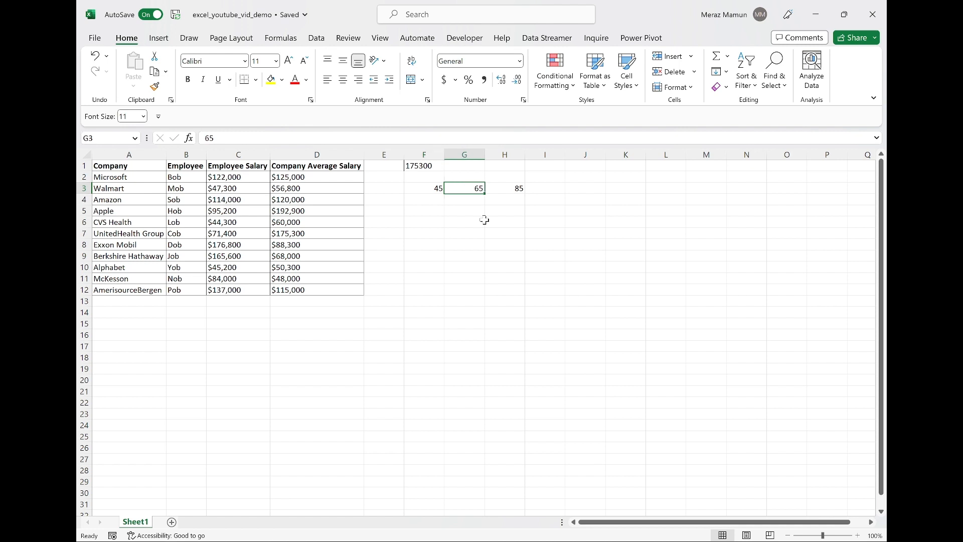
key(Right)
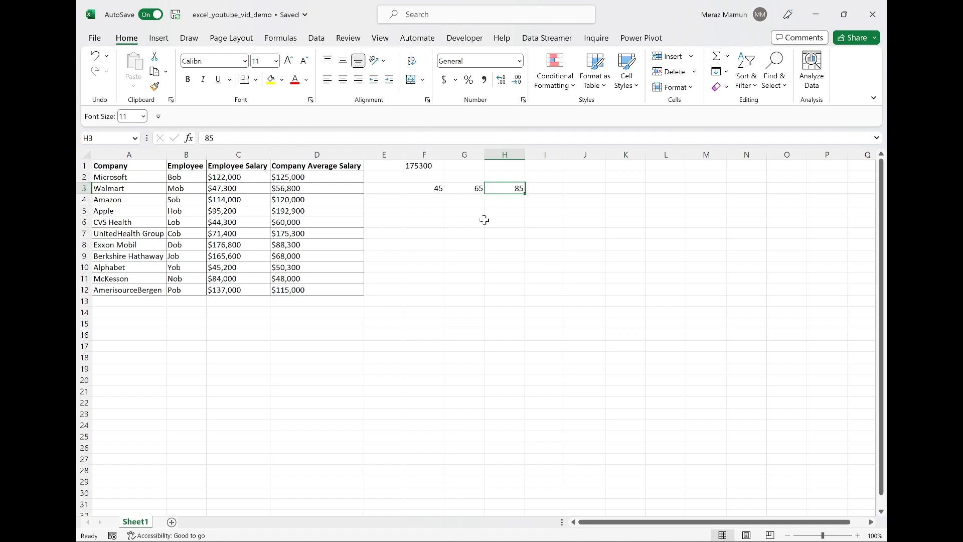
key(Right)
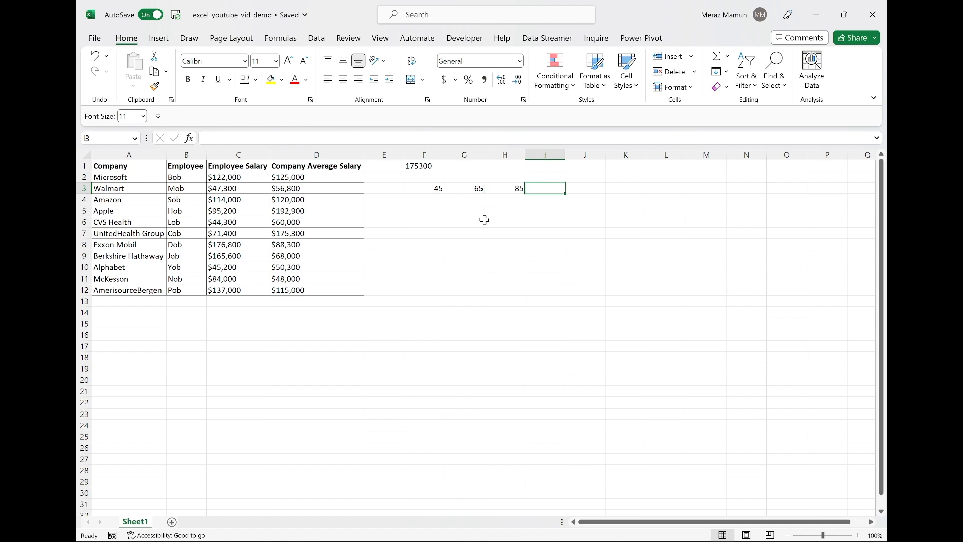
key(Right)
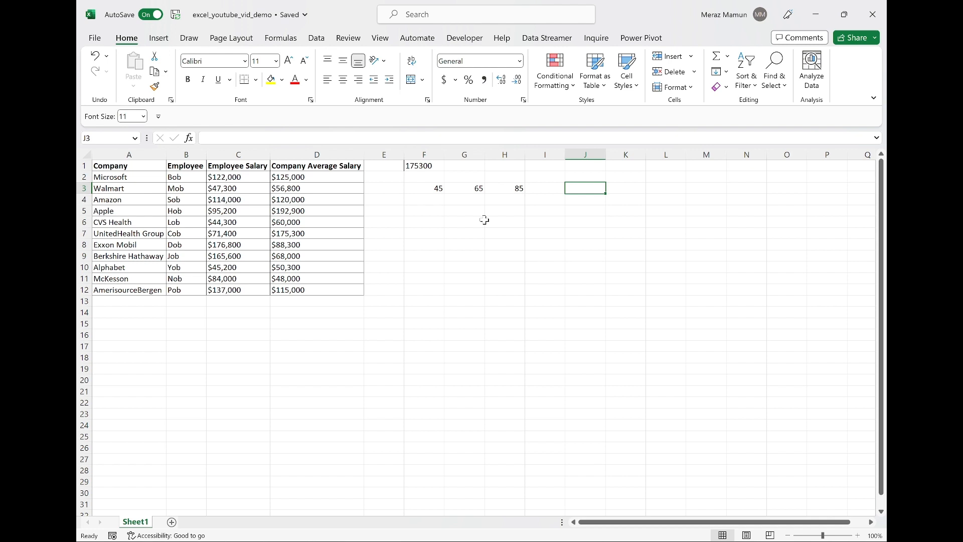
Enter =MATCH(85,F3:H3,0) in J3 to find the position of 85 in the row with an exact match.
text(=ma)
key(Down)
key(Down)
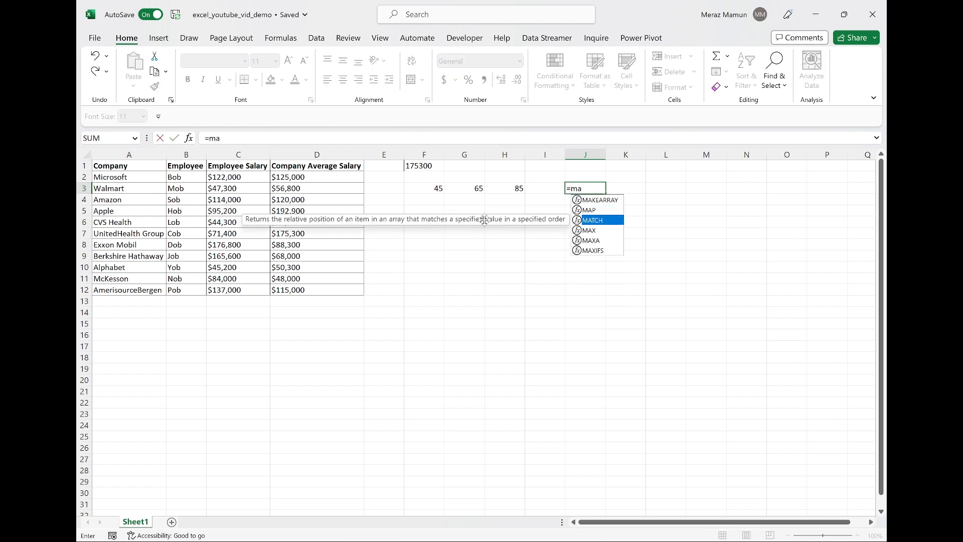
key(Tab)
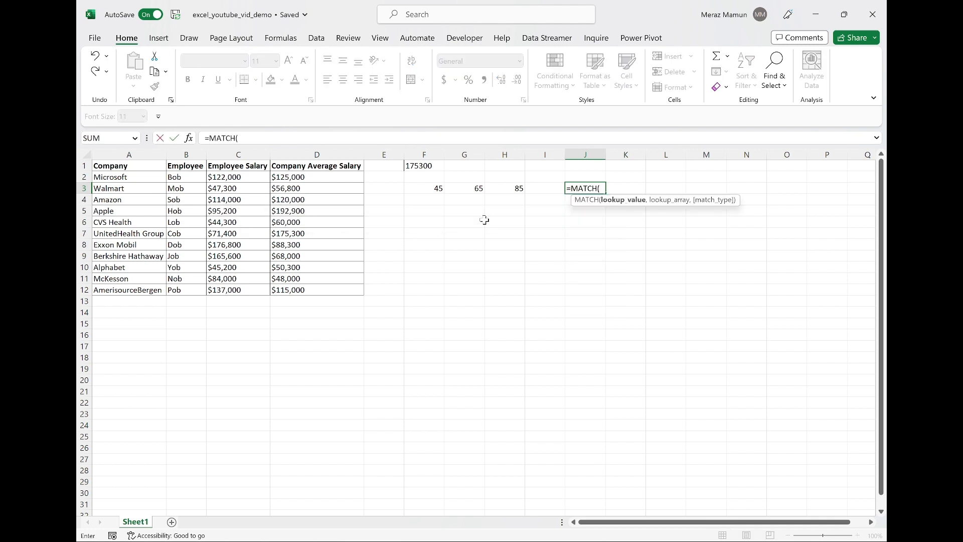
text(85,)
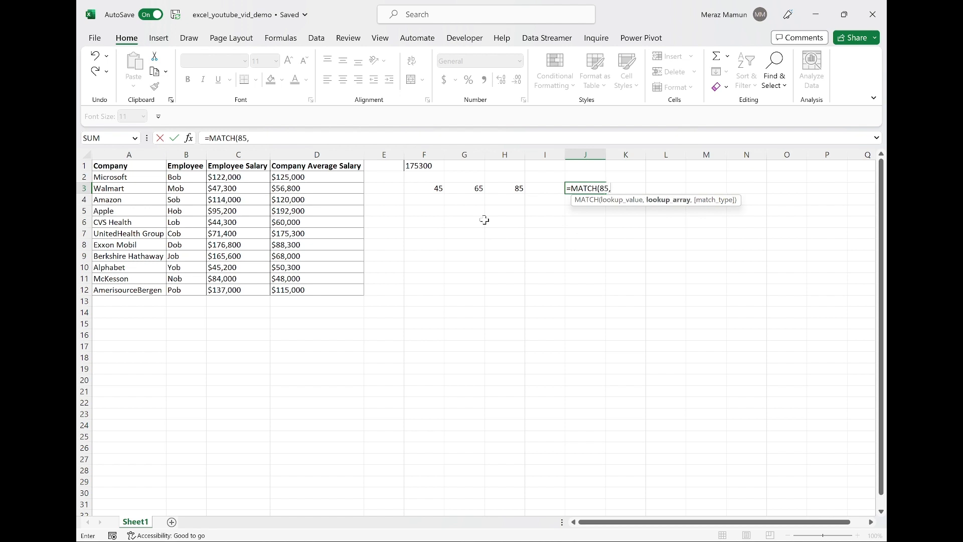
key(Left)
key(Left)
key(Left)
key(Left)
key(shift+Right)
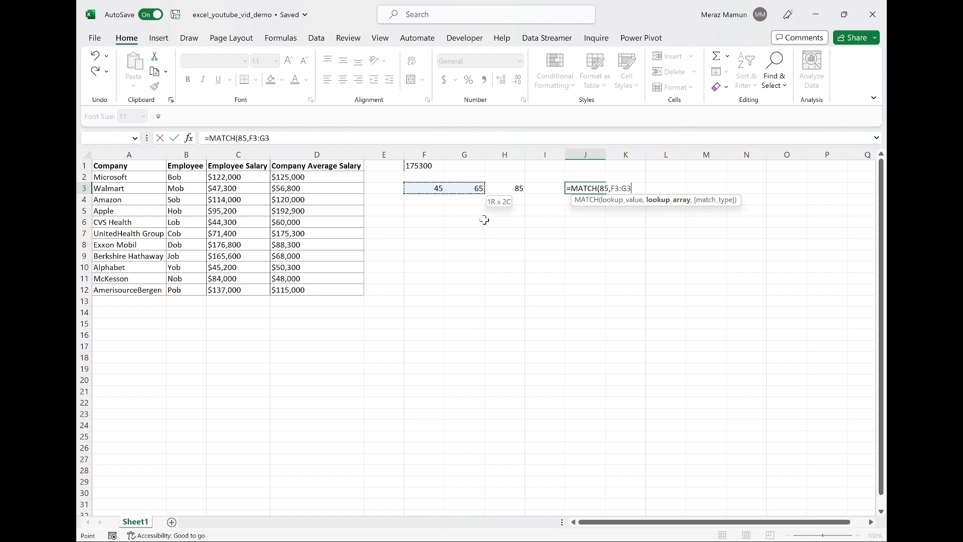
key(shift+Right)
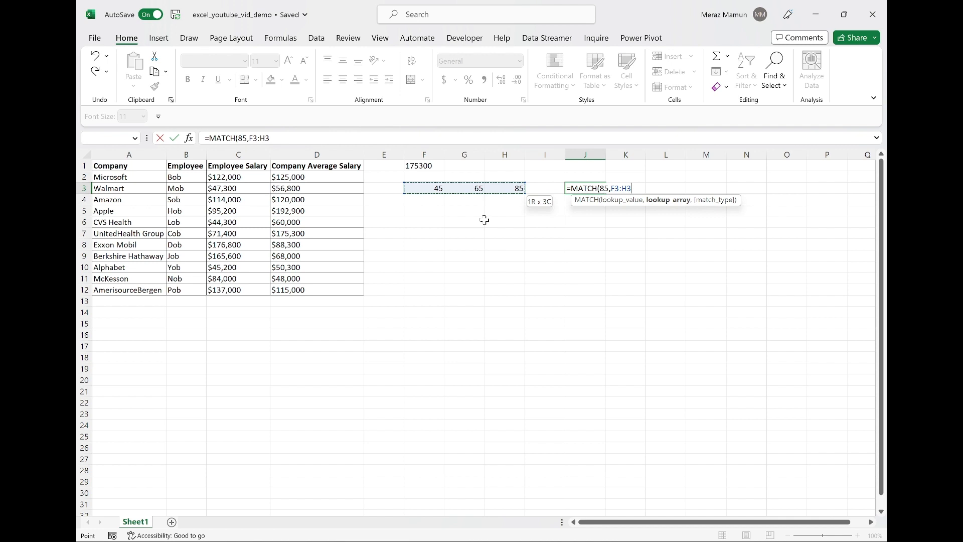
text(,)
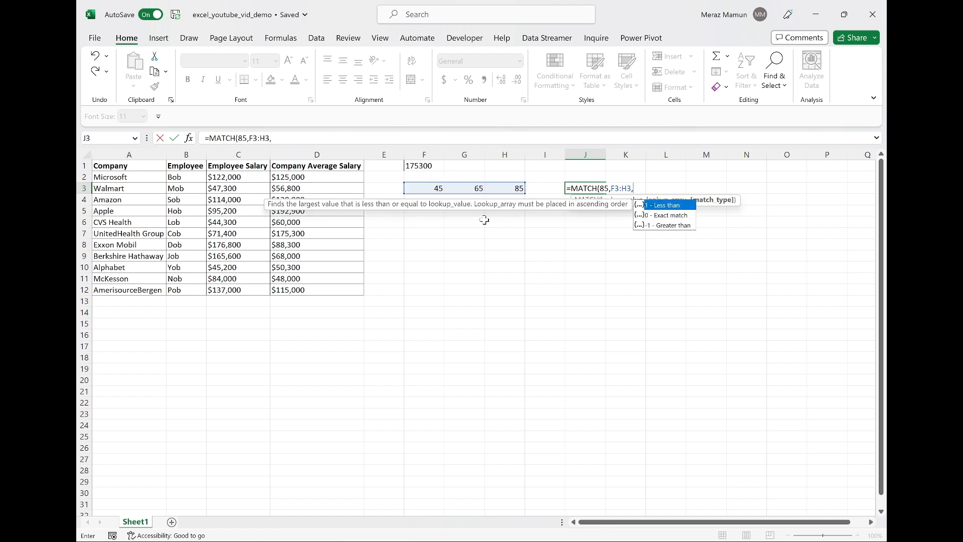
text(0))
key(ctrl+Return)
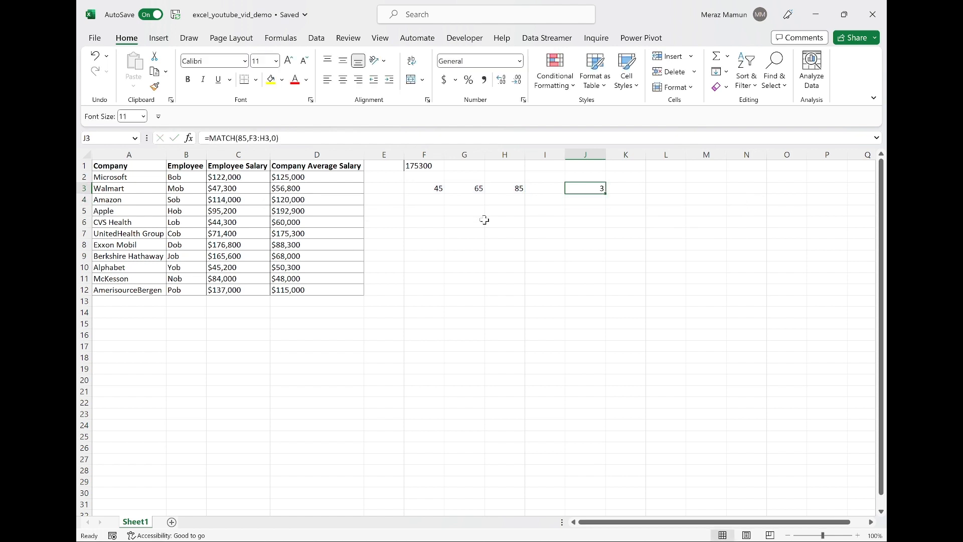
Enter the sample values 45, 65 and 85 down cells F5, F6 and F7.
key(Left)
key(Left)
key(Left)
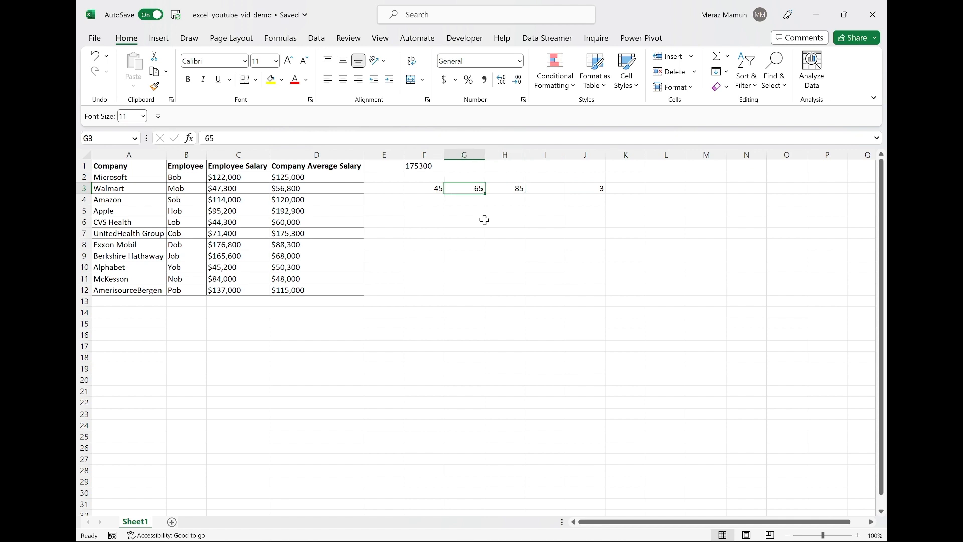
key(Down)
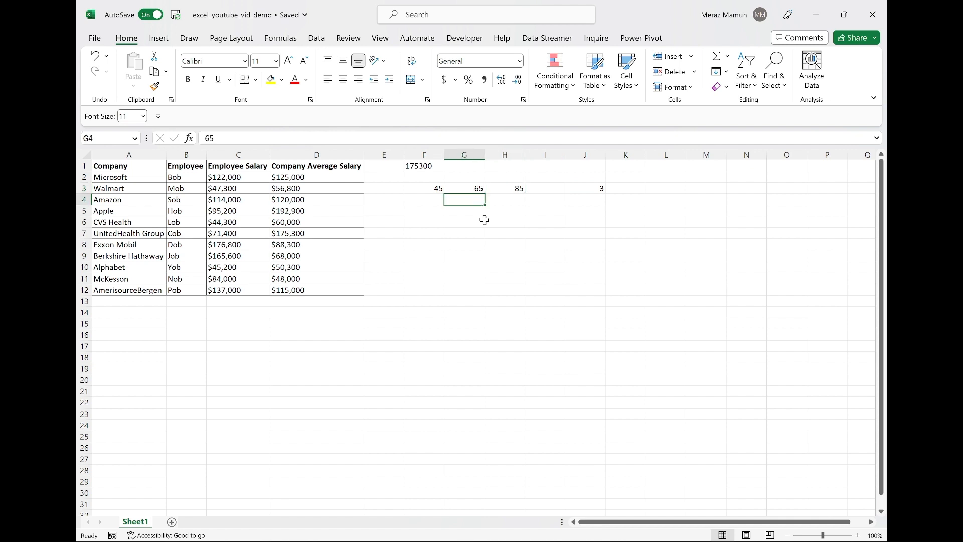
key(Down)
key(Left)
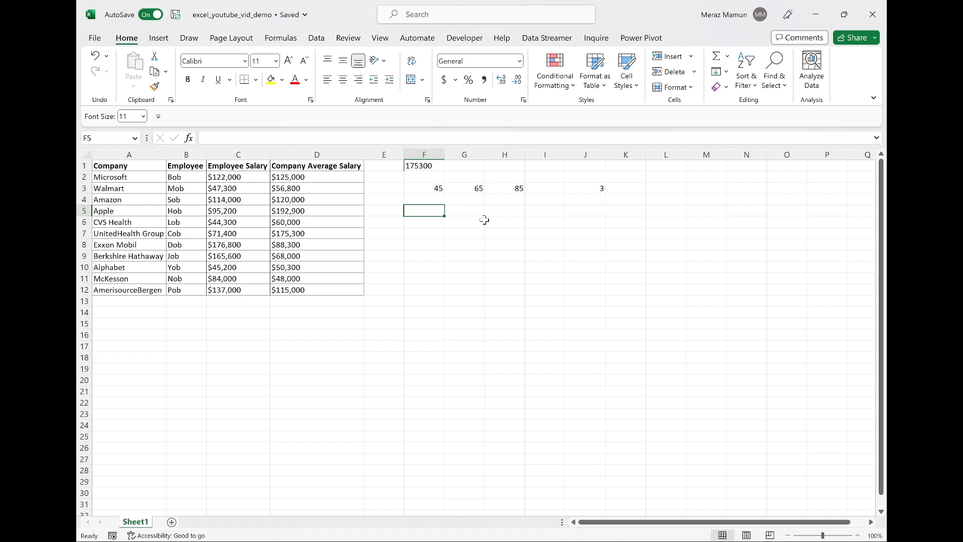
text(45)
key(Return)
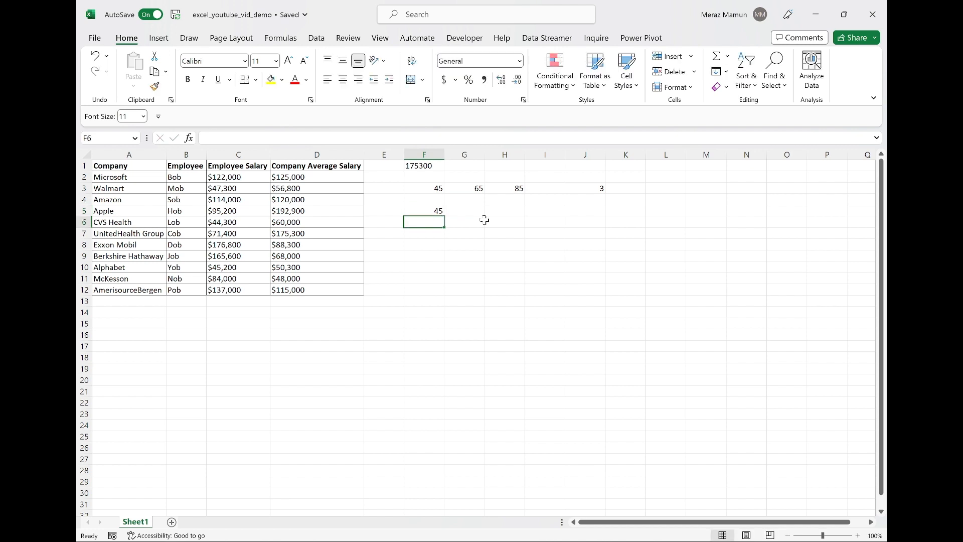
text(65)
key(Return)
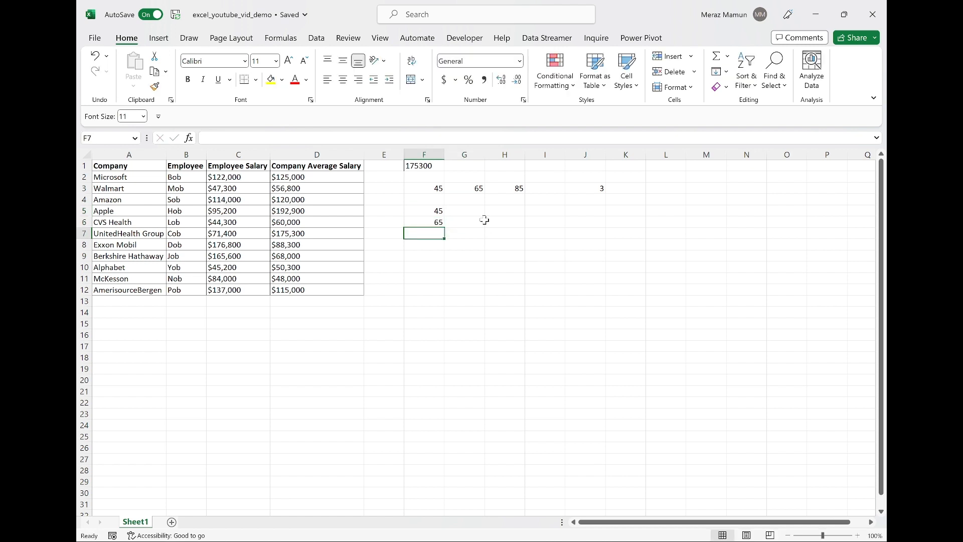
text(85)
key(Right)
key(Right)
key(Right)
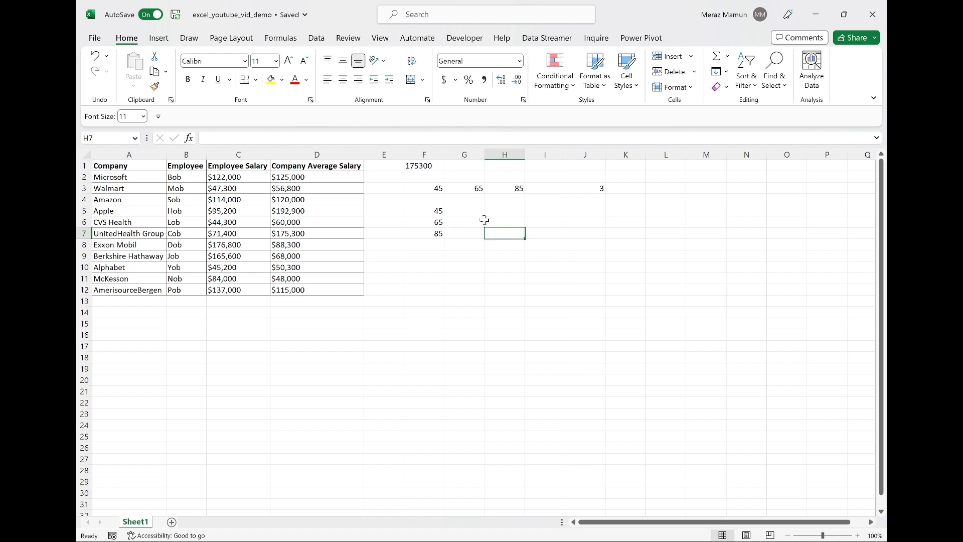
Enter =MATCH(45,F5:F7,0) in I5 to find the position of 45 in the column with an exact match.
key(Up)
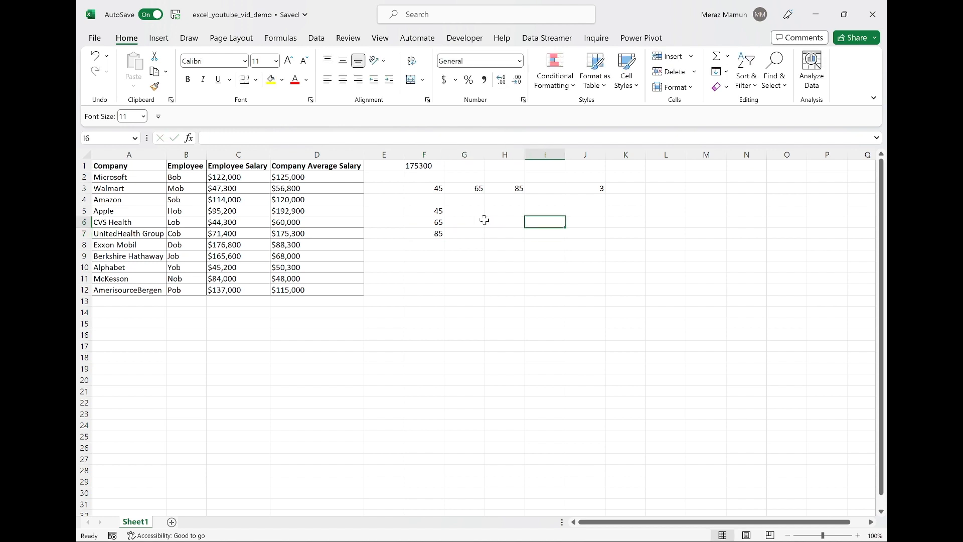
key(Left)
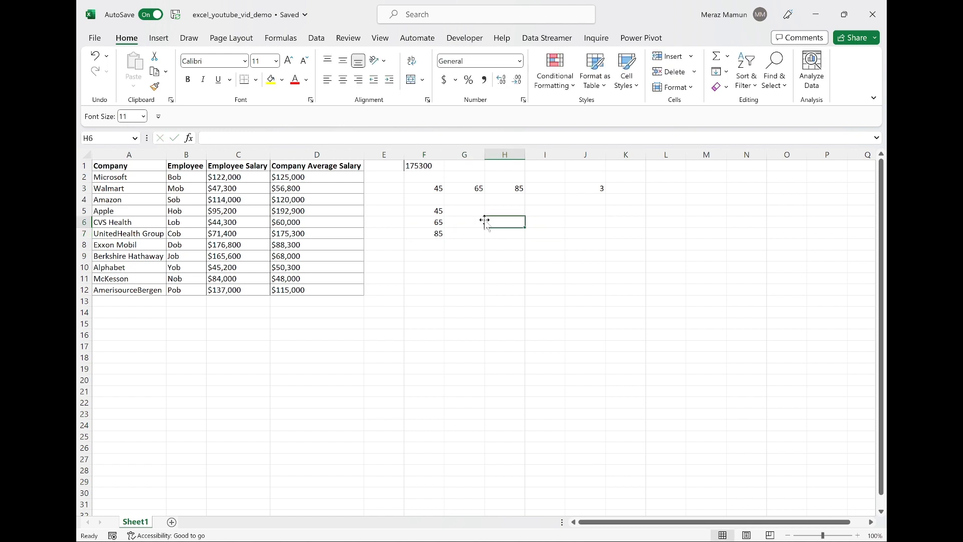
key(Right)
key(Up)
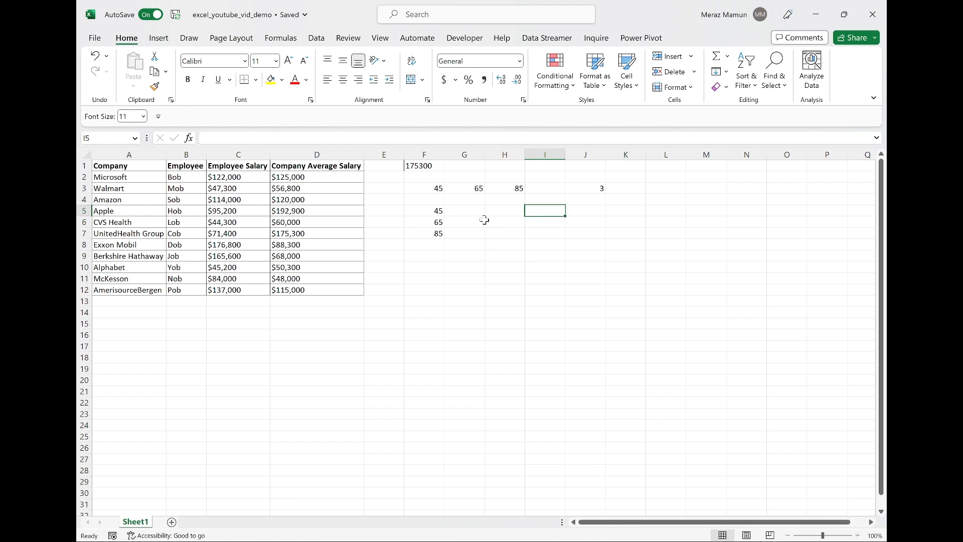
text(=mat)
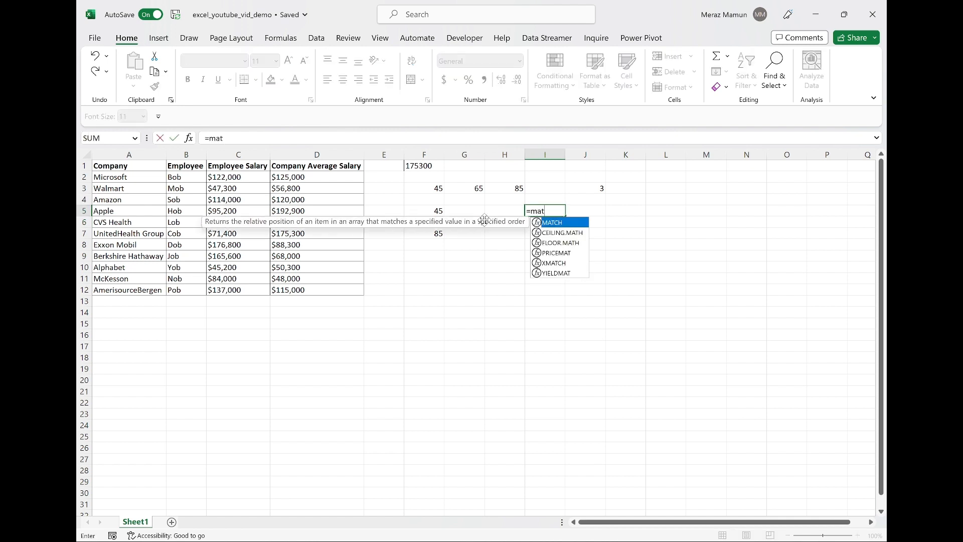
key(Tab)
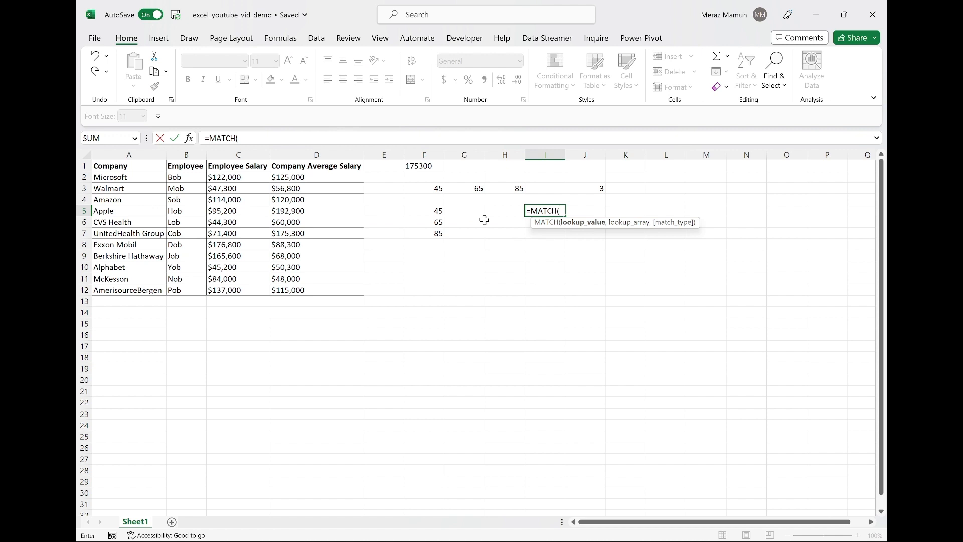
text(45,)
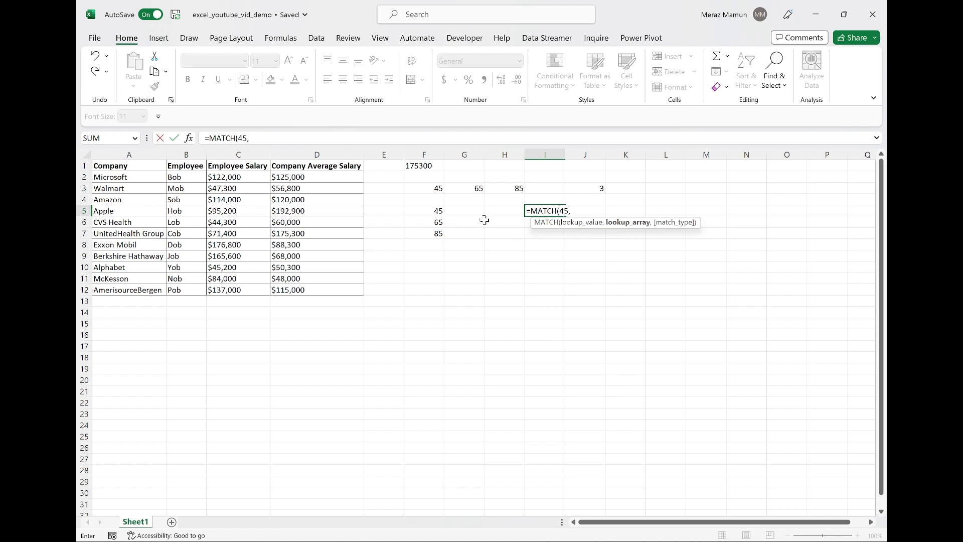
key(Left)
key(Left)
key(Left)
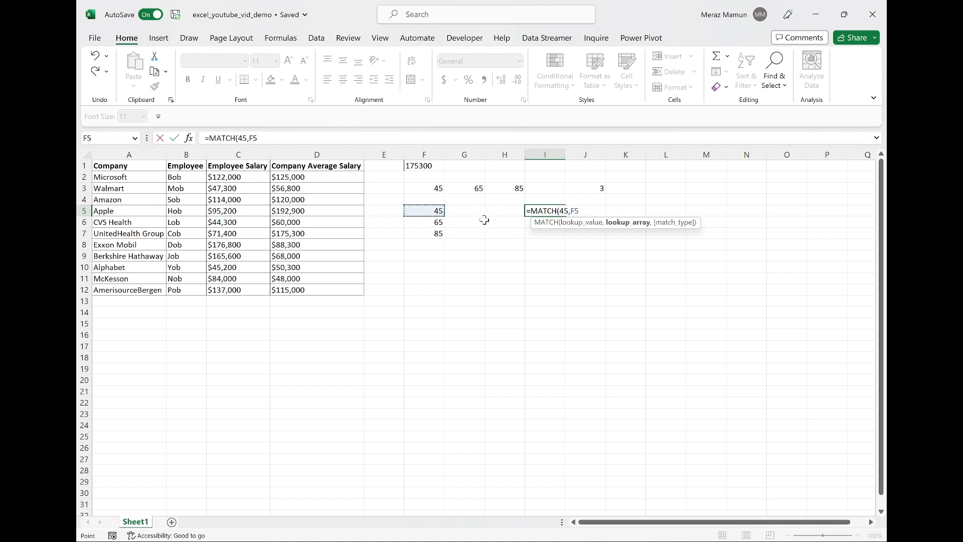
key(shift+Down)
key(shift+Down)
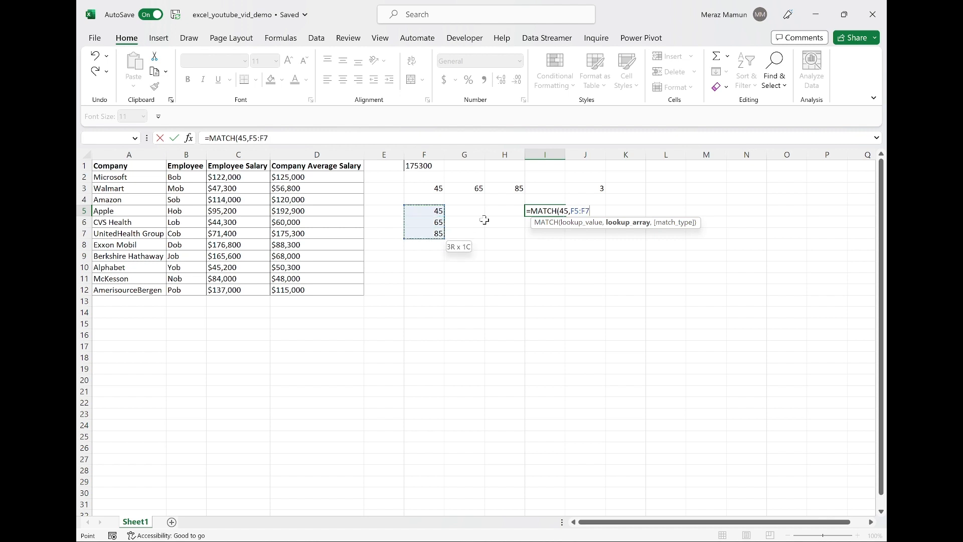
text(,0)
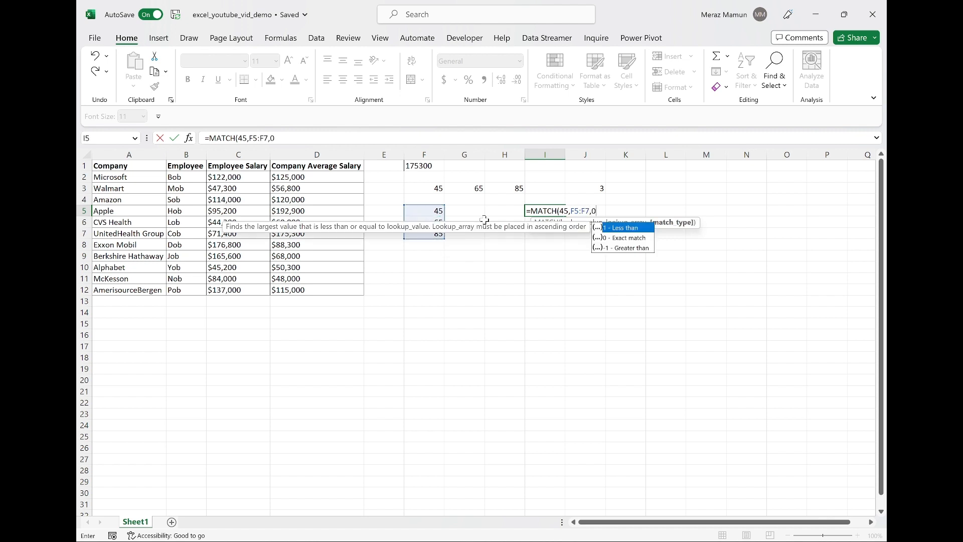
text())
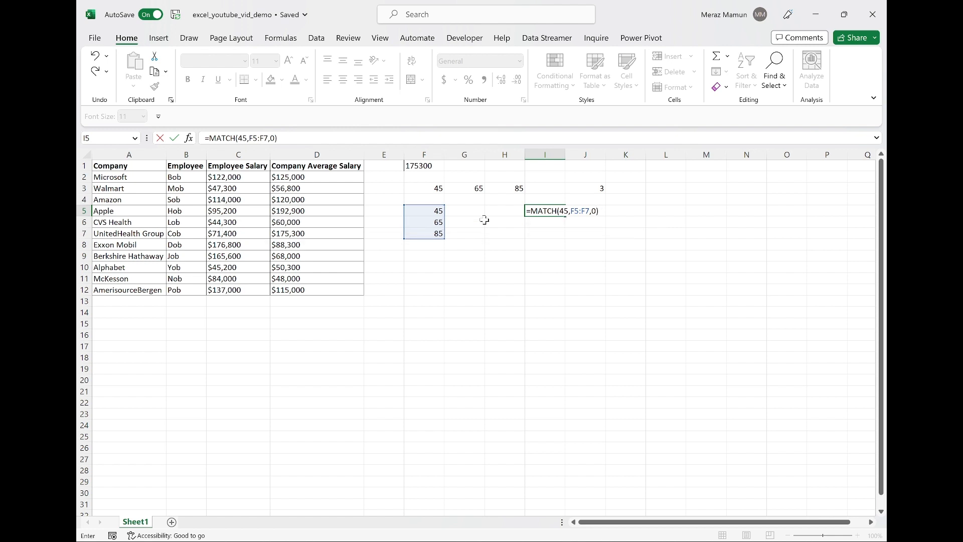
key(Return)
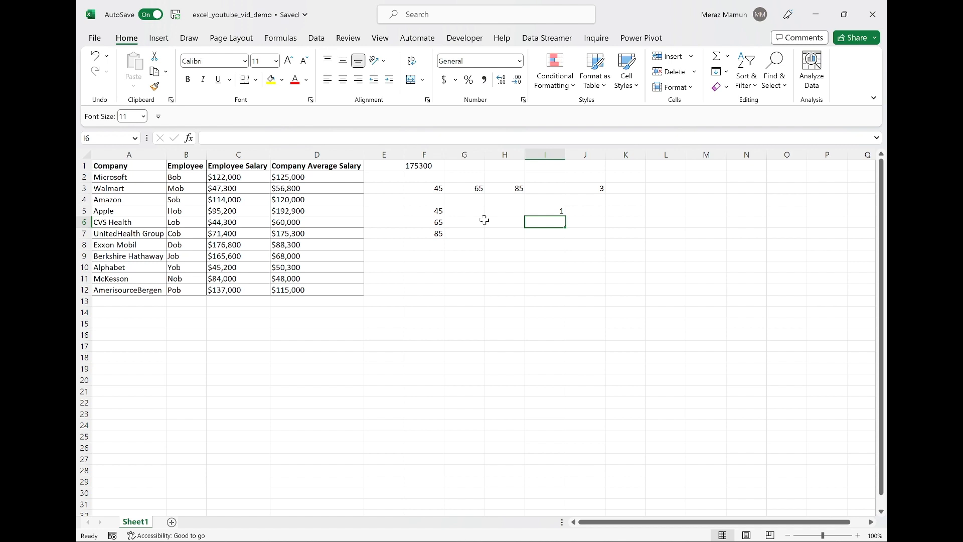
Enter the sample entries a, 55, 99 and [ down cells K5 to K8.
key(Right)
key(Right)
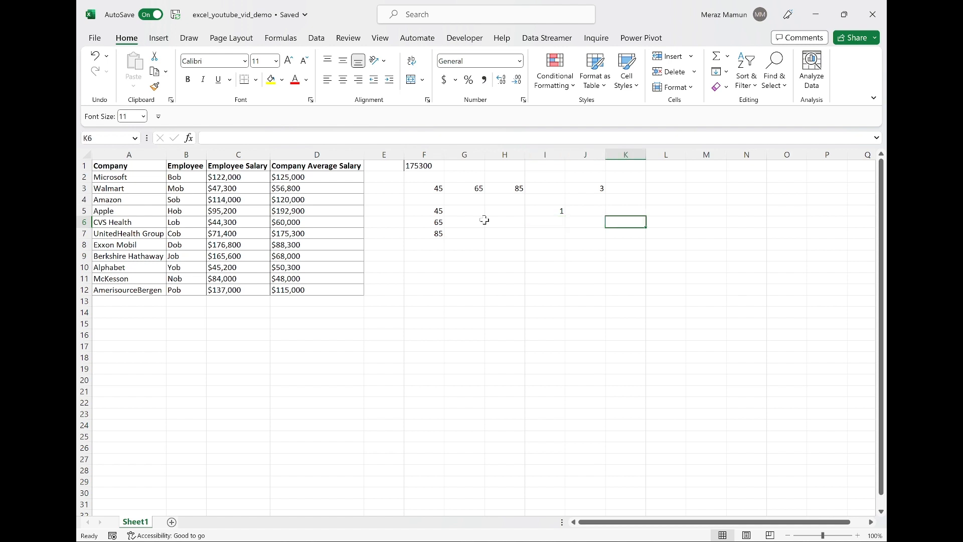
key(Up)
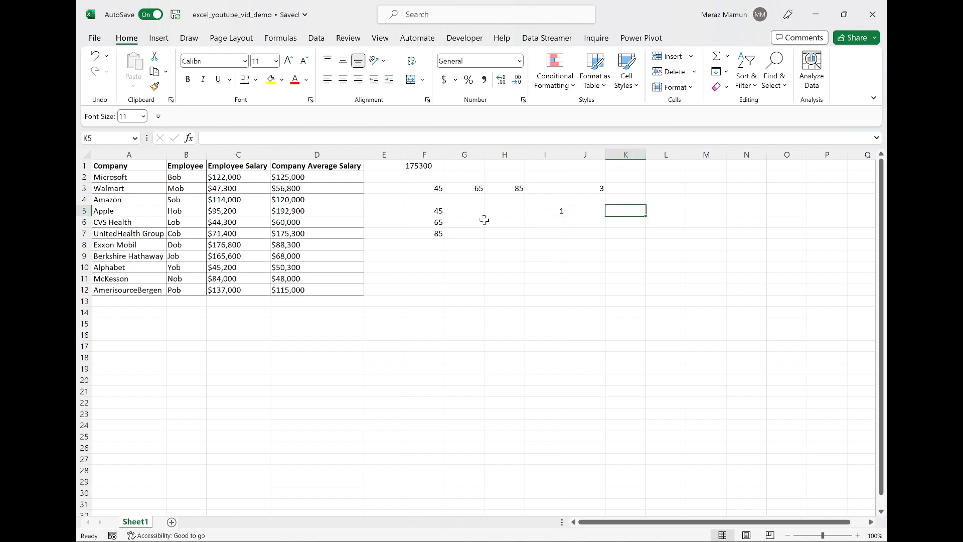
text(a)
key(Return)
text(55)
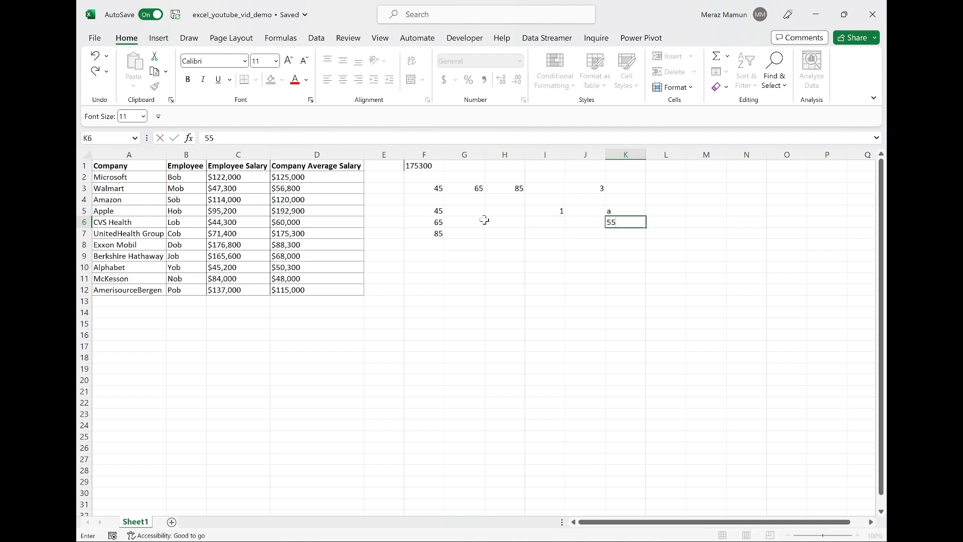
key(Return)
text(99)
key(Return)
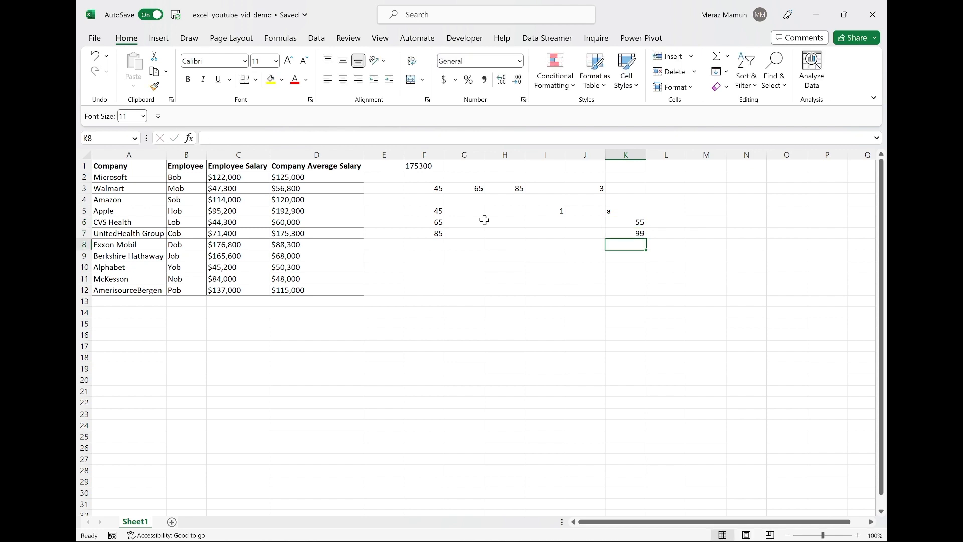
text([)
key(Tab)
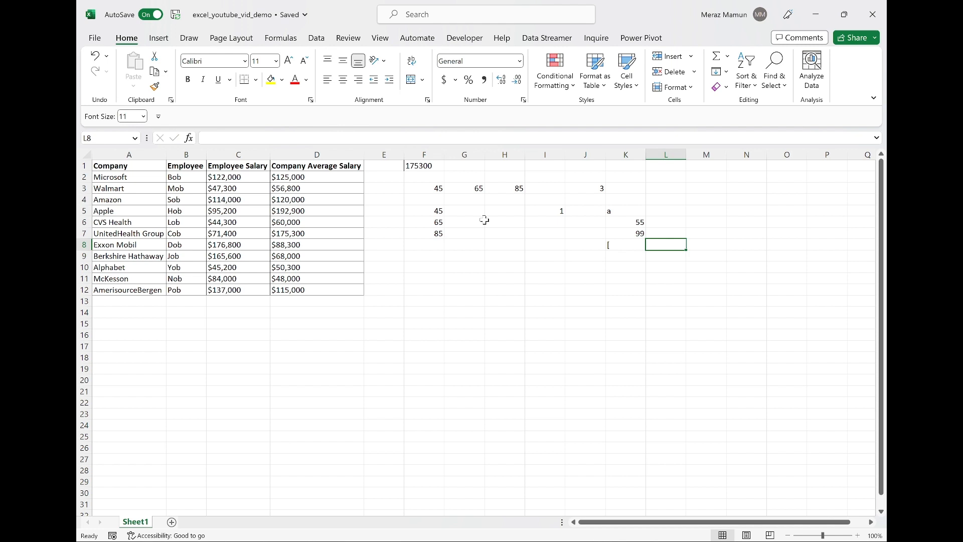
Enter =MATCH("[",K5:K8,0) in M5 to find the position of the [ character in the mixed column.
key(Right)
key(Up)
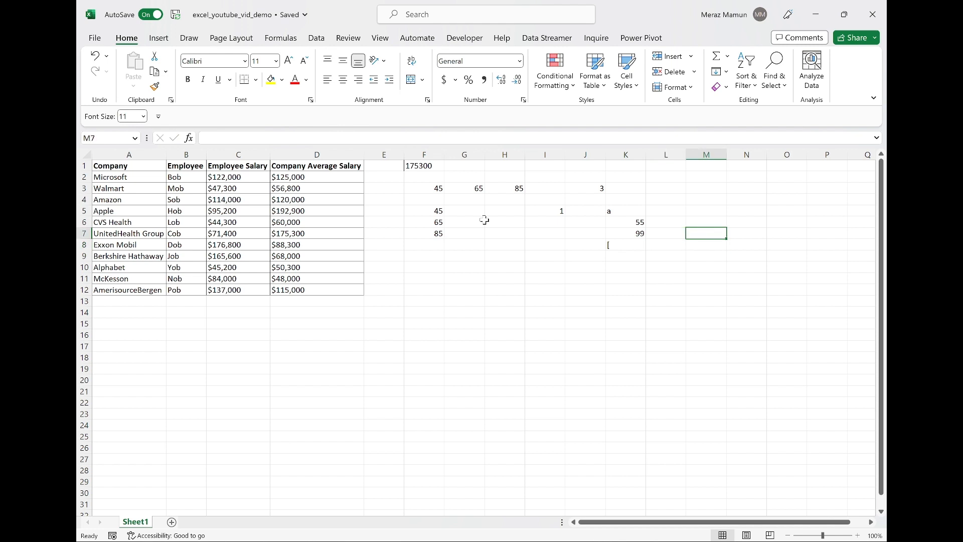
key(Down)
key(Left)
key(Left)
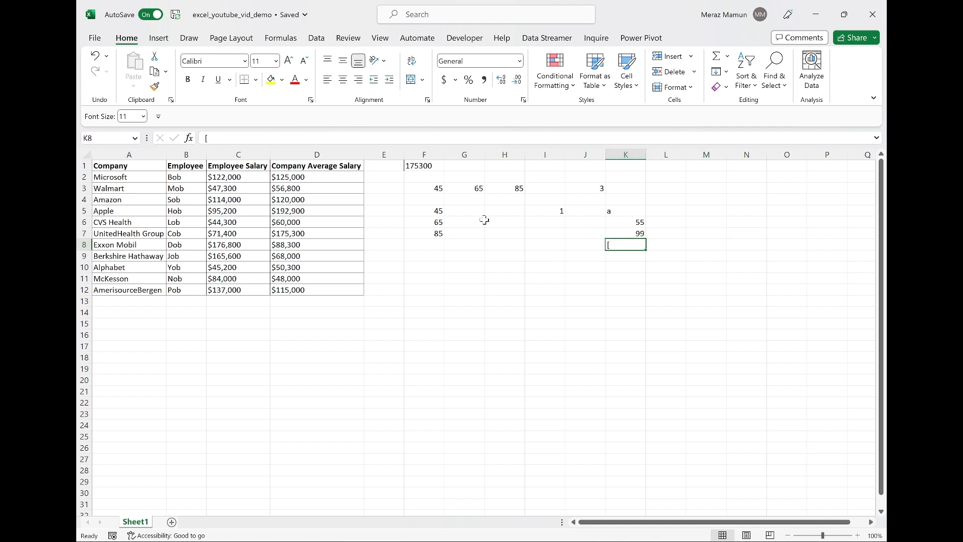
key(Right)
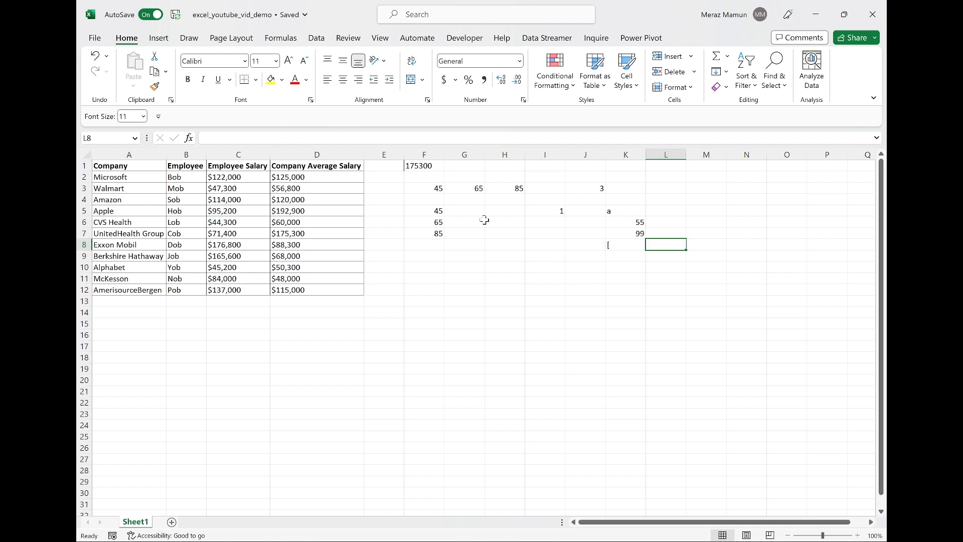
key(Right)
key(Up)
key(Up)
key(Up)
text(=ma)
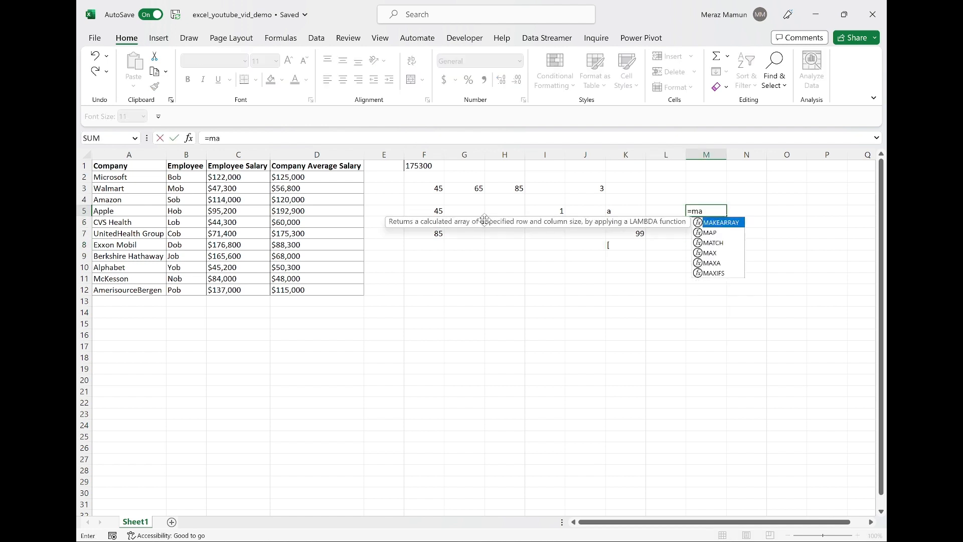
key(Down)
key(Down)
key(Tab)
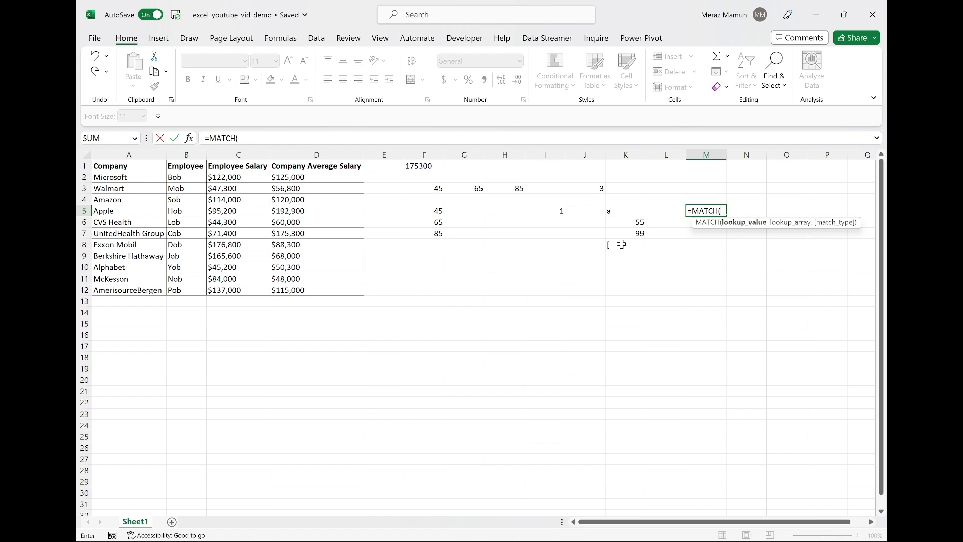
text([",)
key(Left)
key(Left)
key(shift+Down)
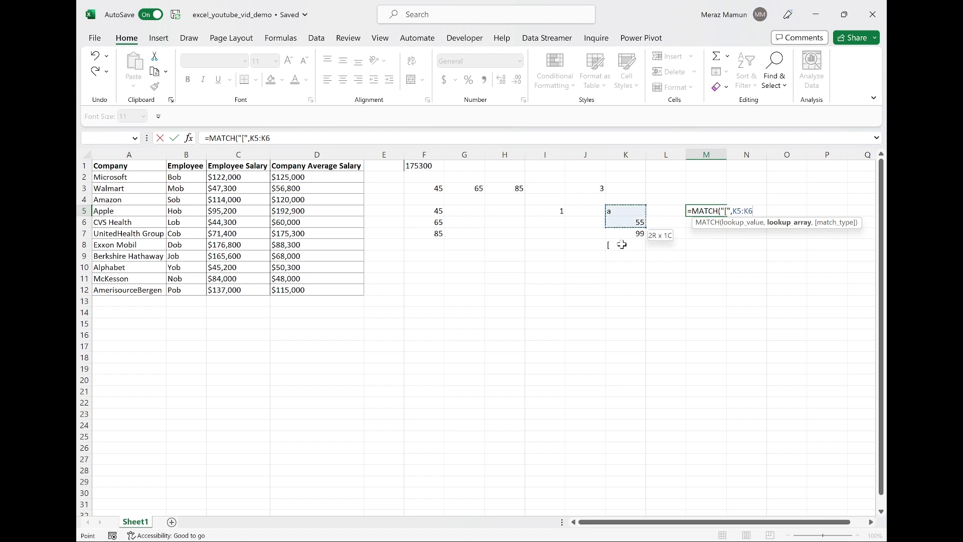
key(shift+Down)
key(shift+Down)
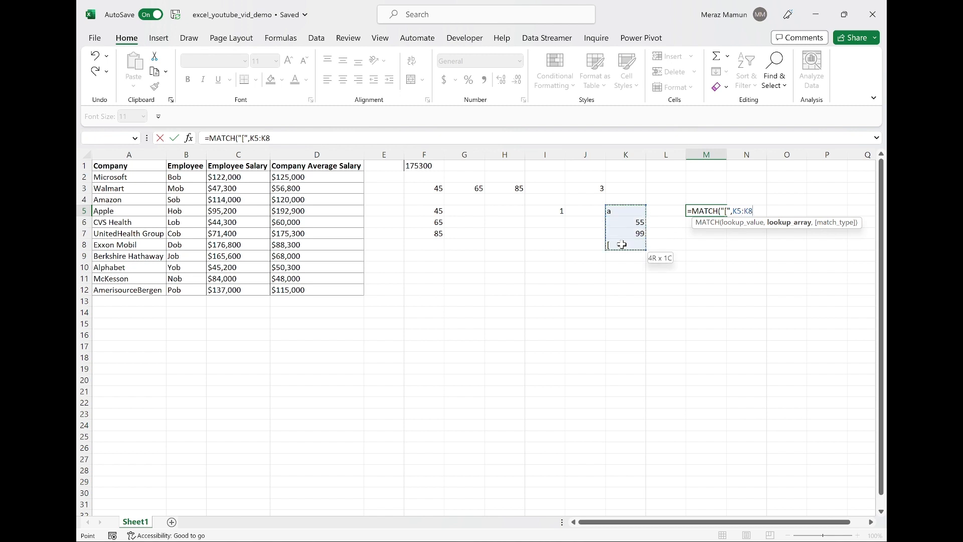
text(,)
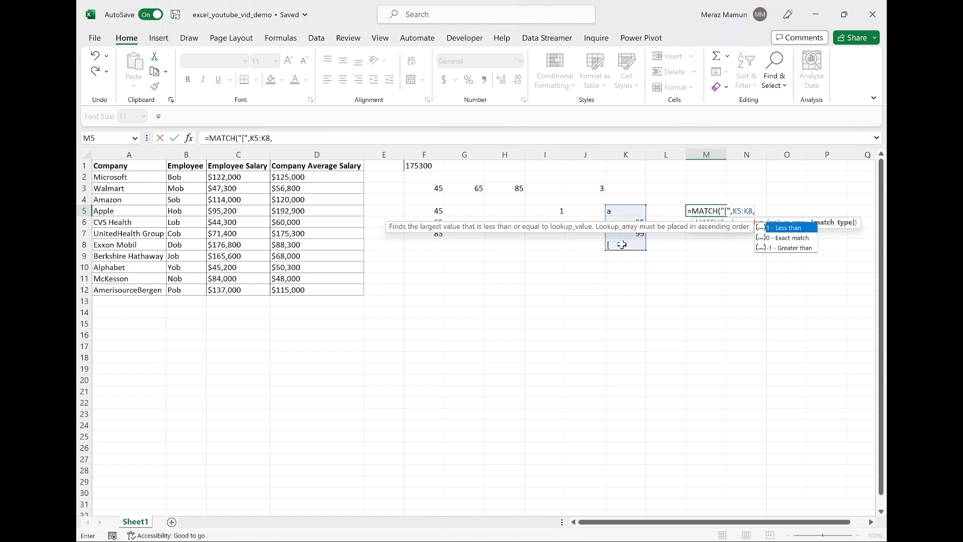
text(0))
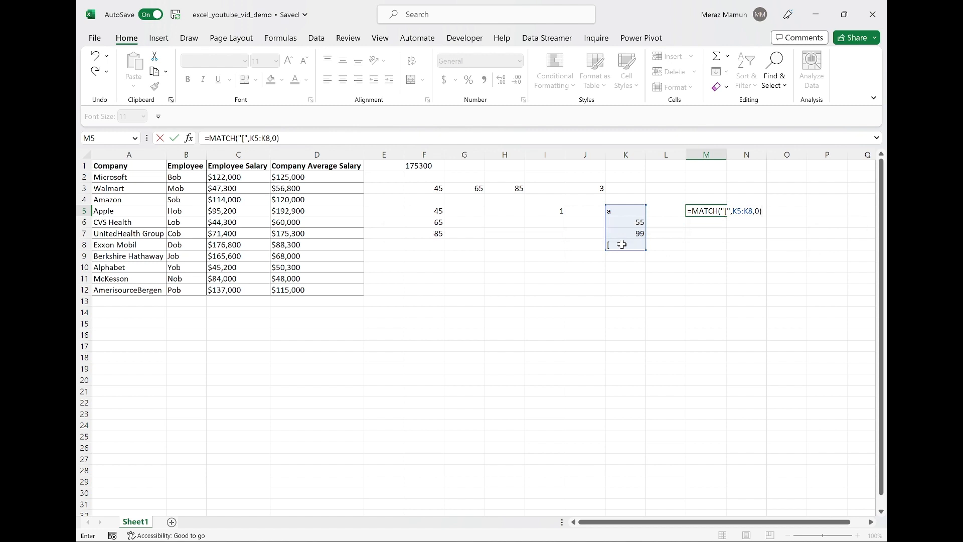
key(Return)
key(Up)
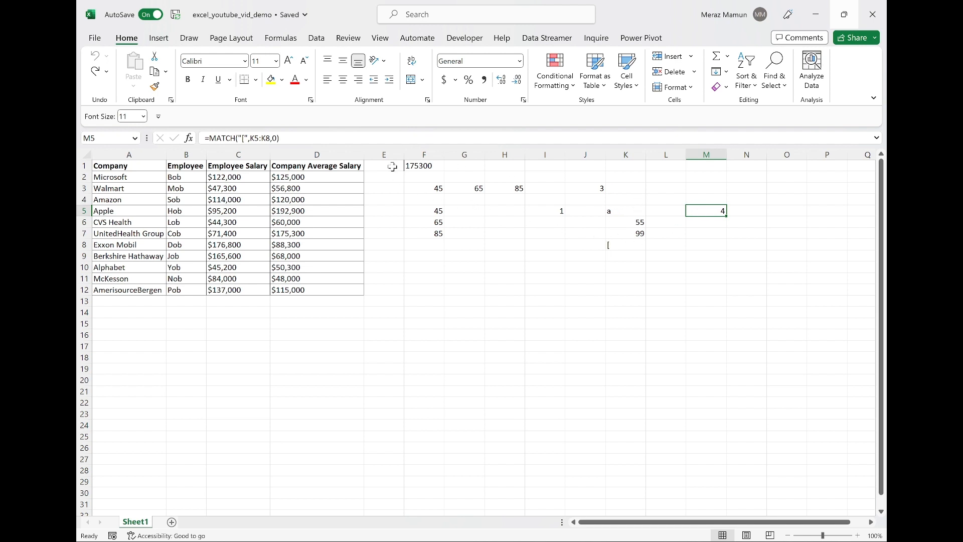
Clear the value in F1 and all sample values and formulas in the F2:N8 area.
click(430, 167)
key(Delete)
key(Return)
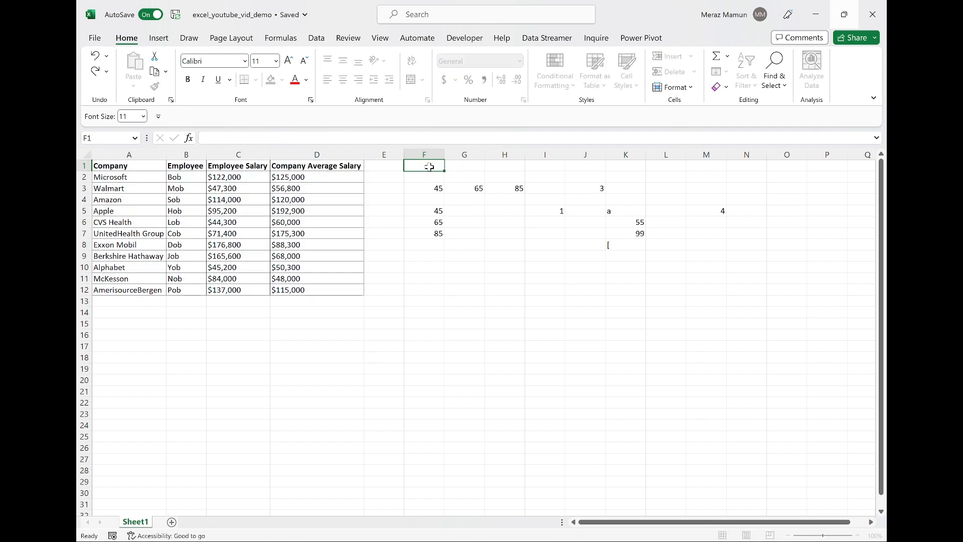
key(shift+Right)
key(shift+Right)
key(shift+Right)
key(shift+Right)
key(shift+Right)
key(shift+Right)
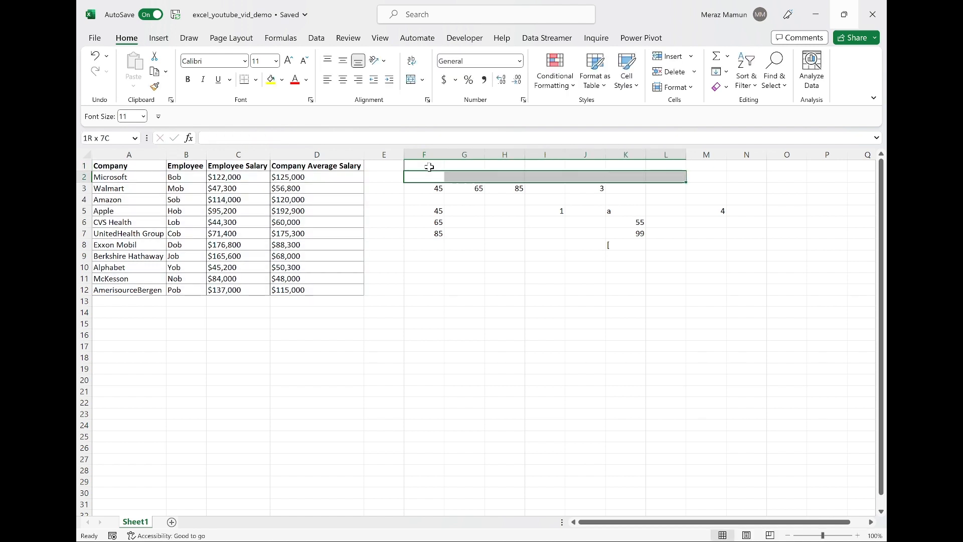
key(shift+Down)
key(shift+Right)
key(shift+Right)
key(shift+Down)
key(shift+Down)
key(shift+Down)
key(shift+Down)
key(shift+Down)
key(shift+Down)
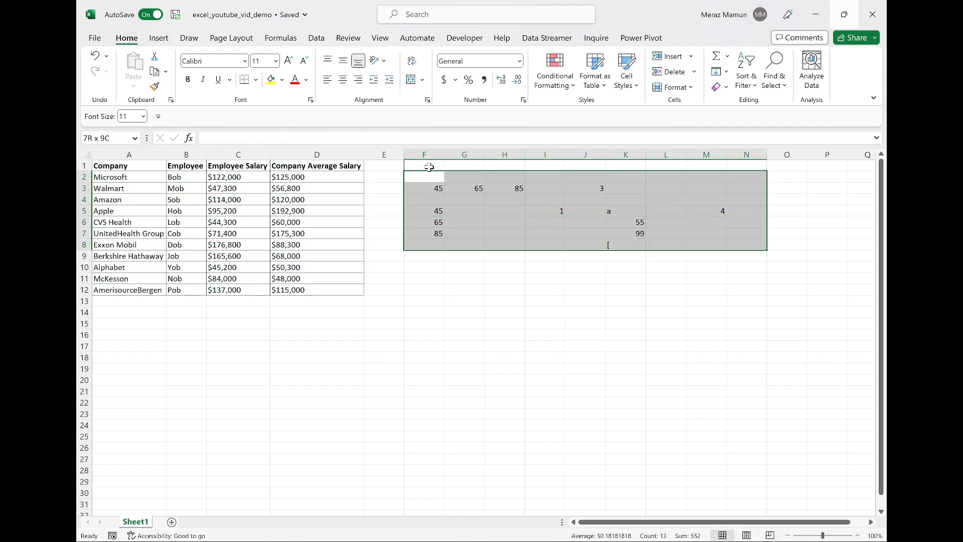
key(Delete)
key(Down)
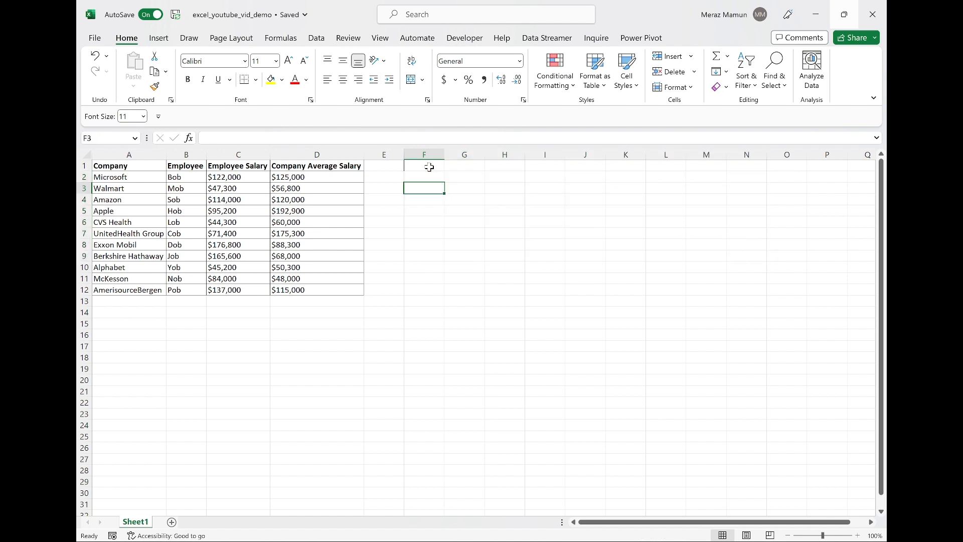
Enter the label Row in H1 and the company name Amazon in I1.
click(426, 224)
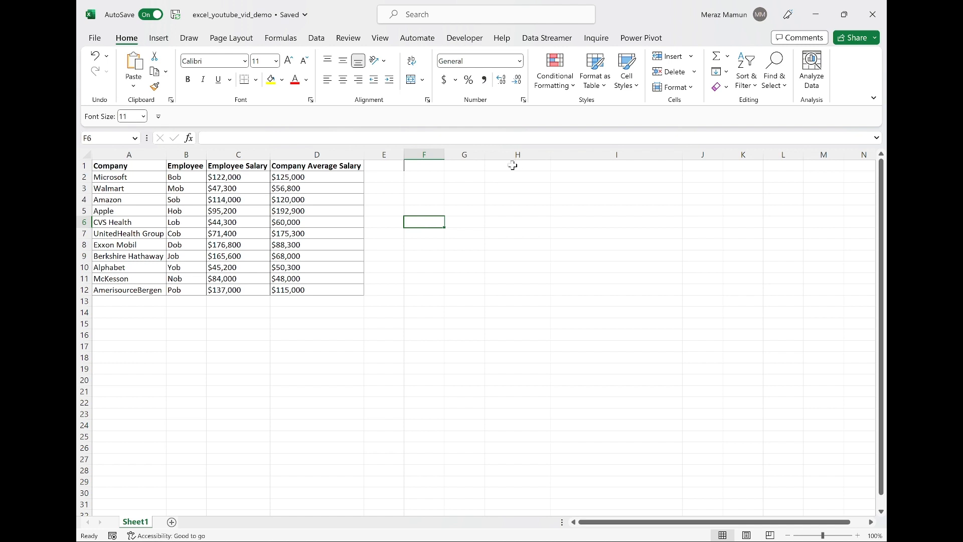
click(511, 166)
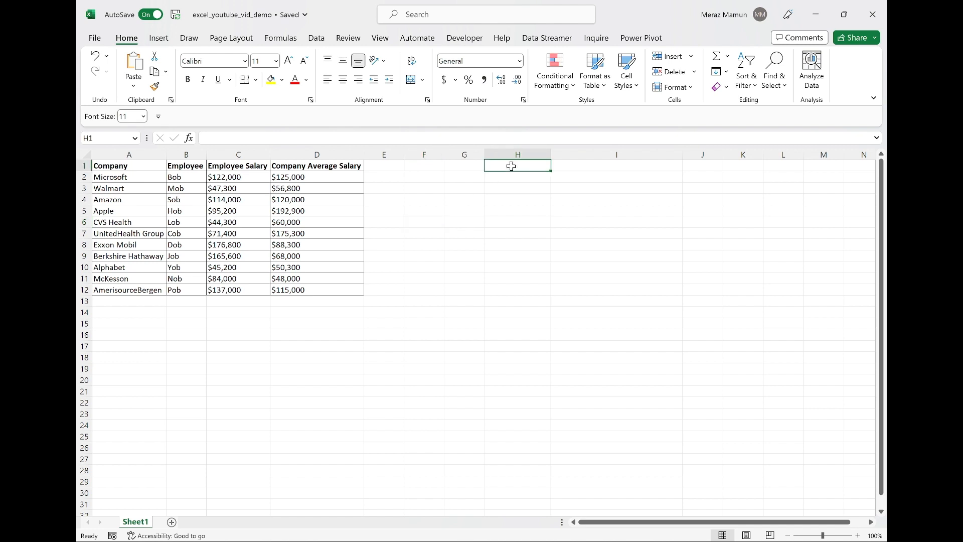
text(Row)
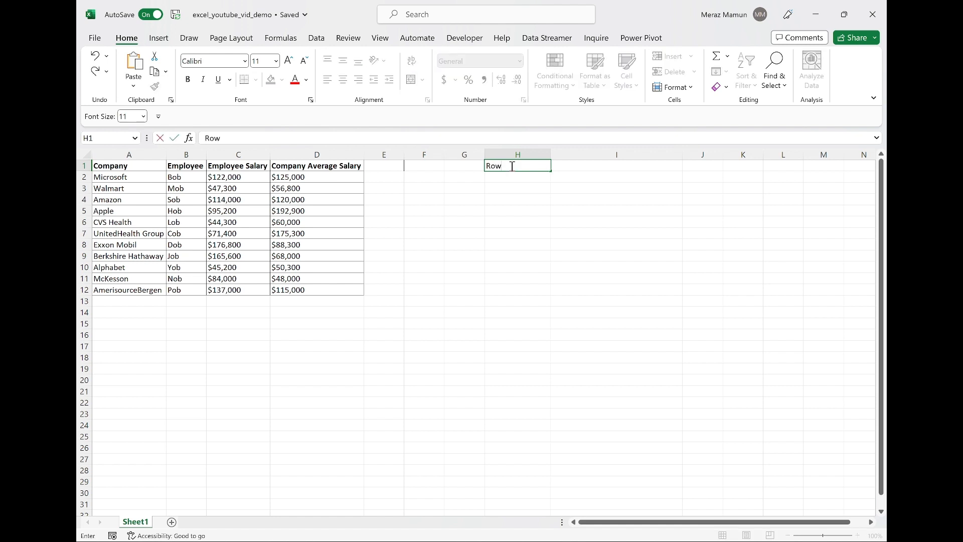
key(Tab)
text(Ama)
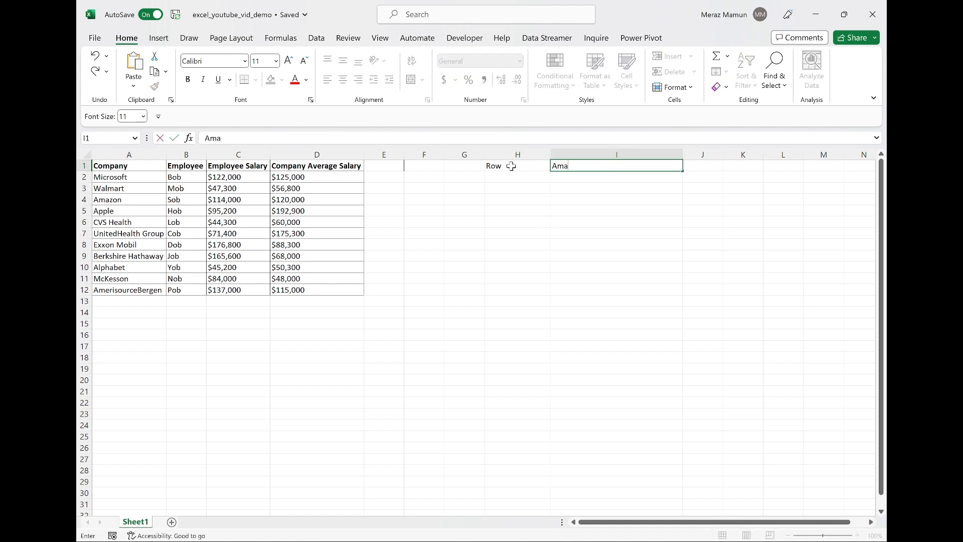
text(zon)
key(Return)
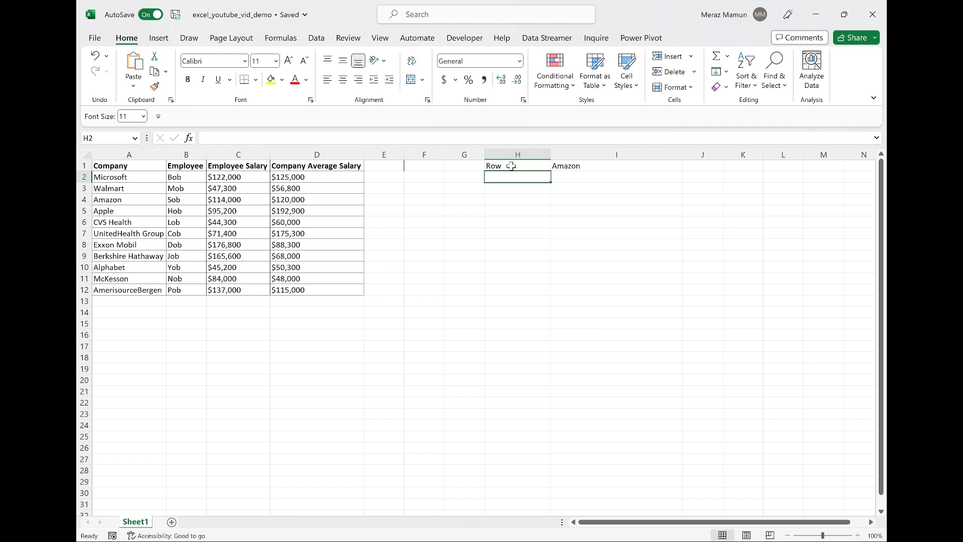
Enter the label Column in H2 and Employee Salary in I2.
text(Comp)
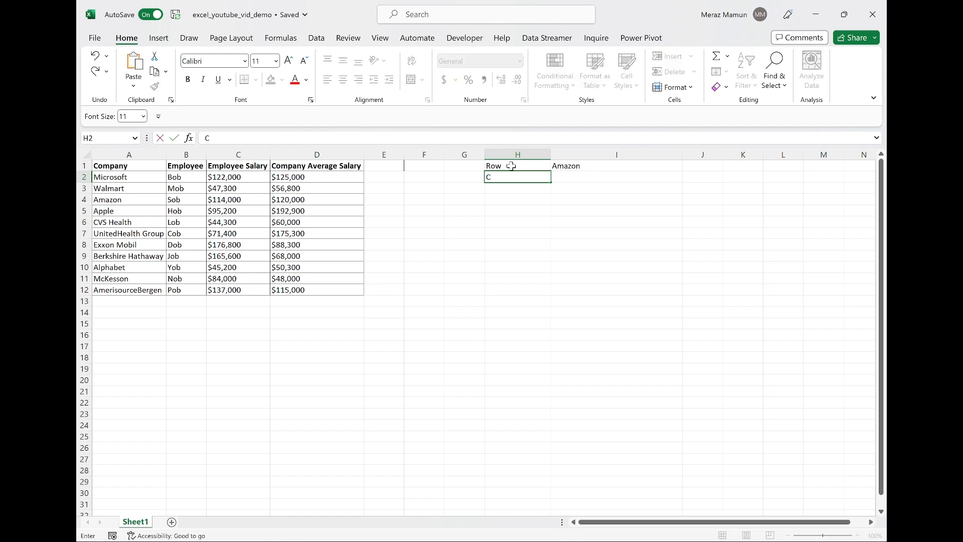
key(BackSpace)
key(BackSpace)
text(lumn)
key(Tab)
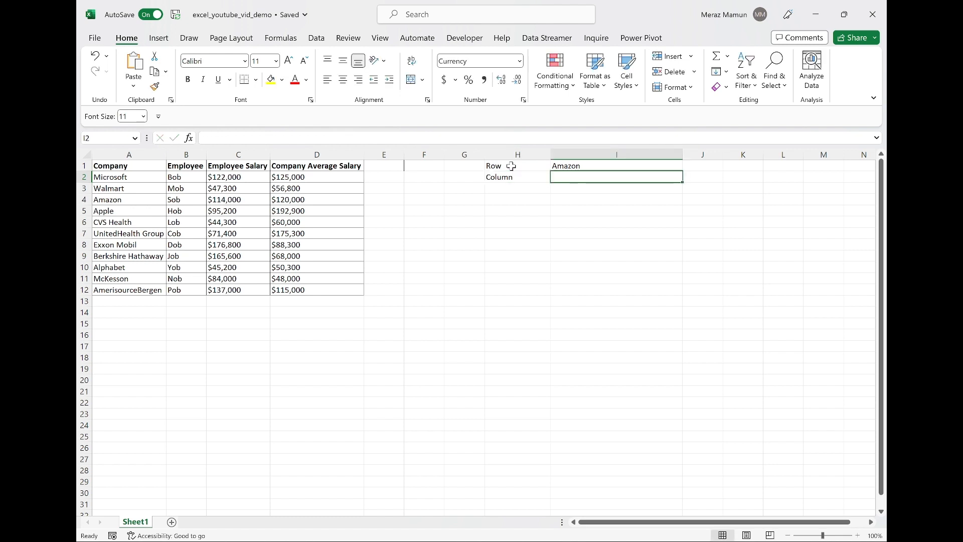
text(Employee)
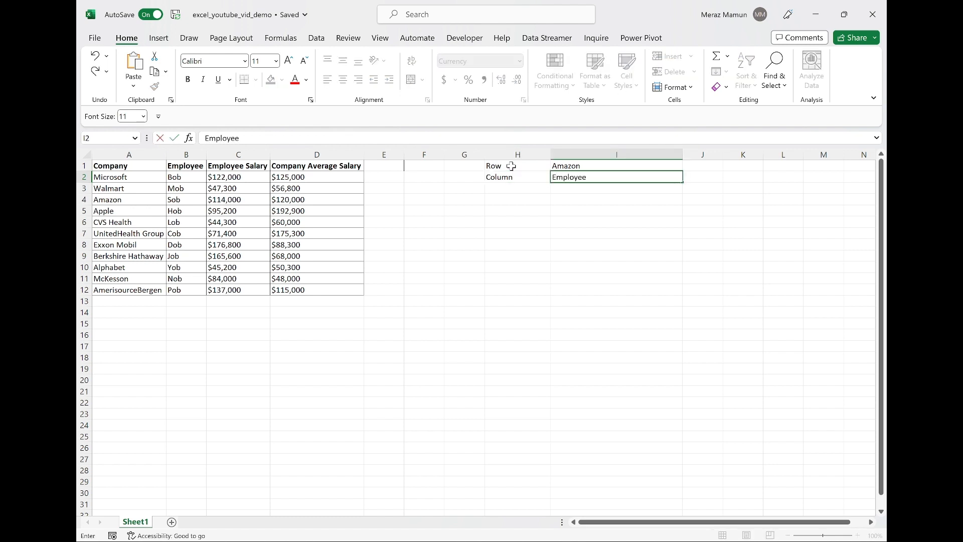
text( Salary)
key(Return)
key(Return)
Enter the label Output in H3 and the expected value $114,000 in I3.
key(Up)
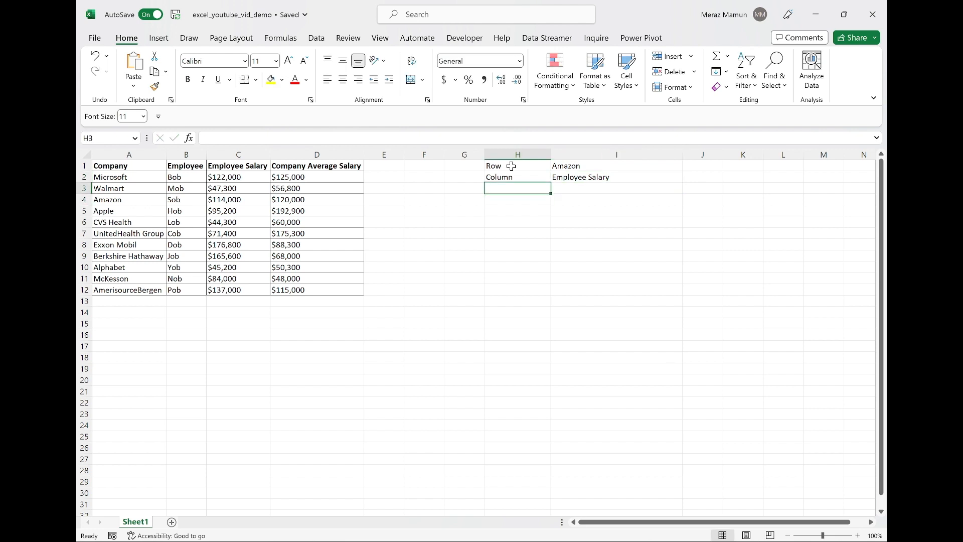
text(Output)
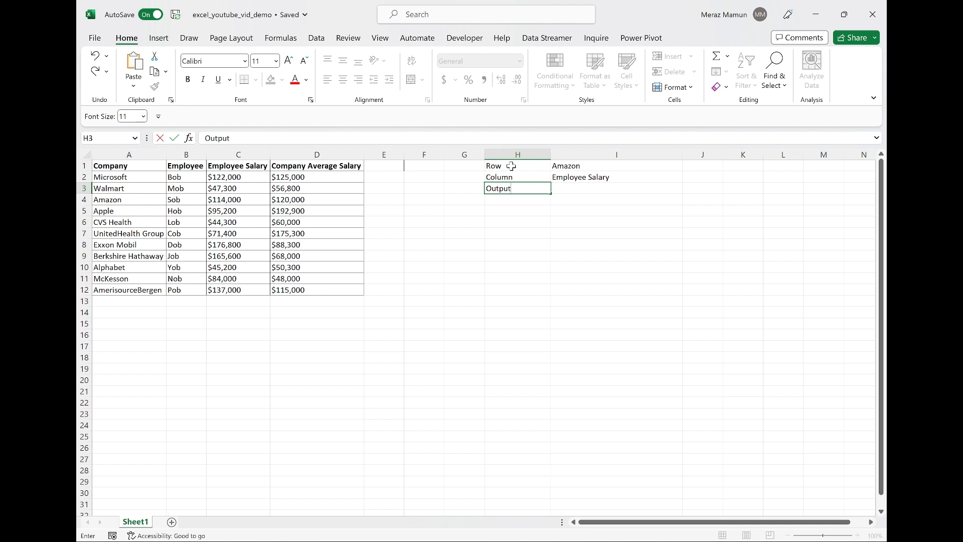
key(Tab)
text($114,000)
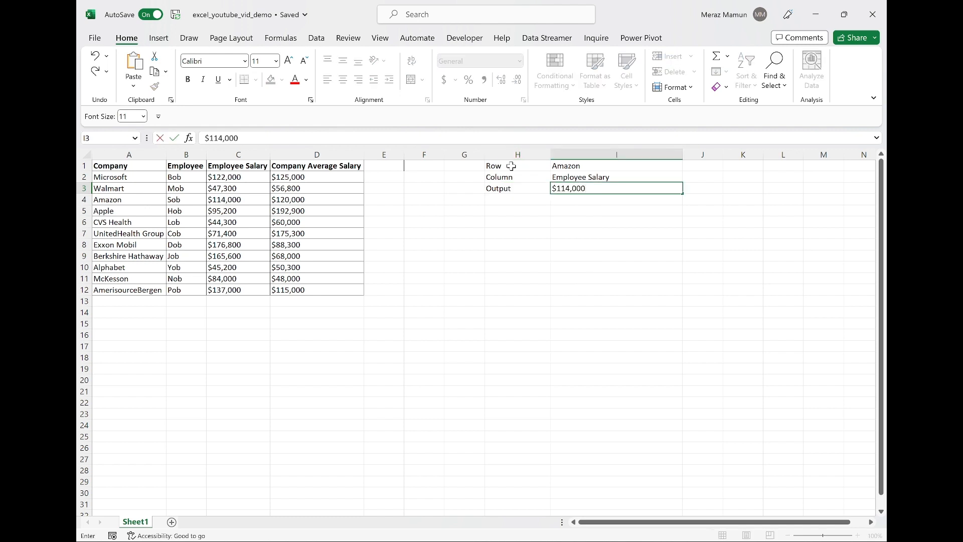
key(Down)
key(Down)
Start an INDEX formula in H5 over A1:D12 with MATCH(I1,A1:A12,0) as the row number.
key(Left)
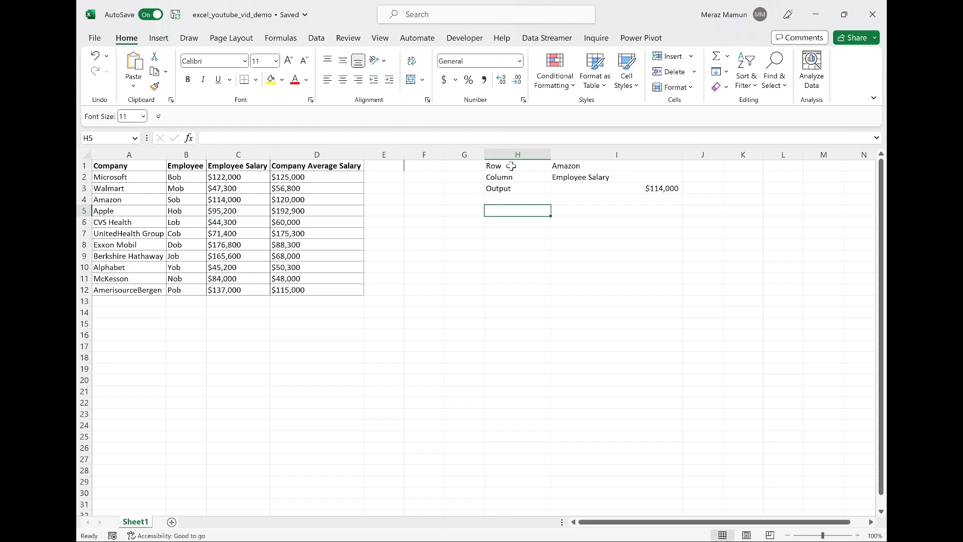
text(=)
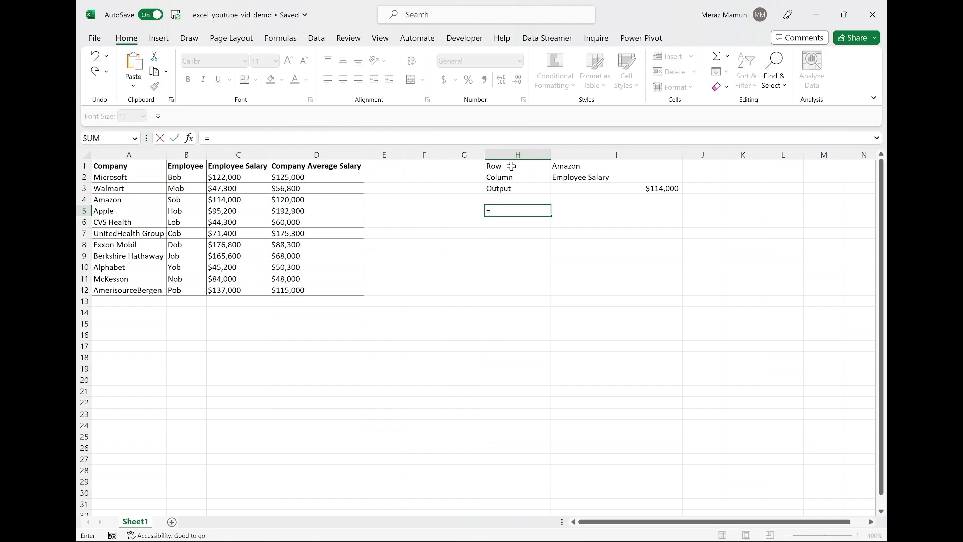
text(in)
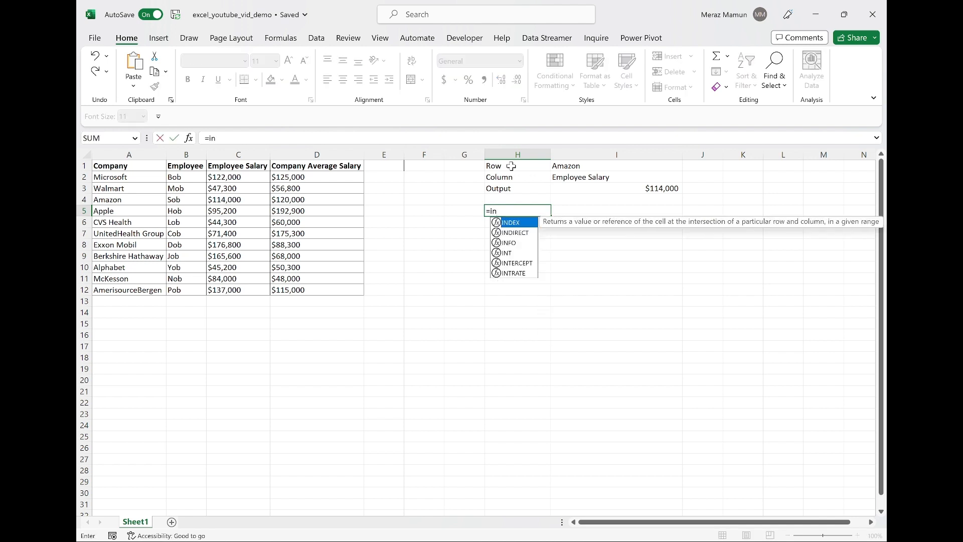
key(Tab)
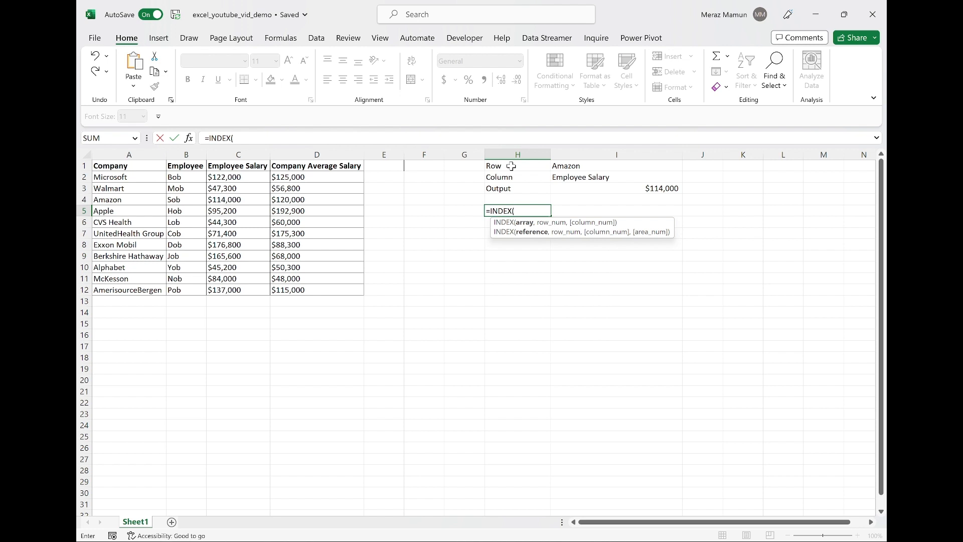
drag(119, 166, 294, 291)
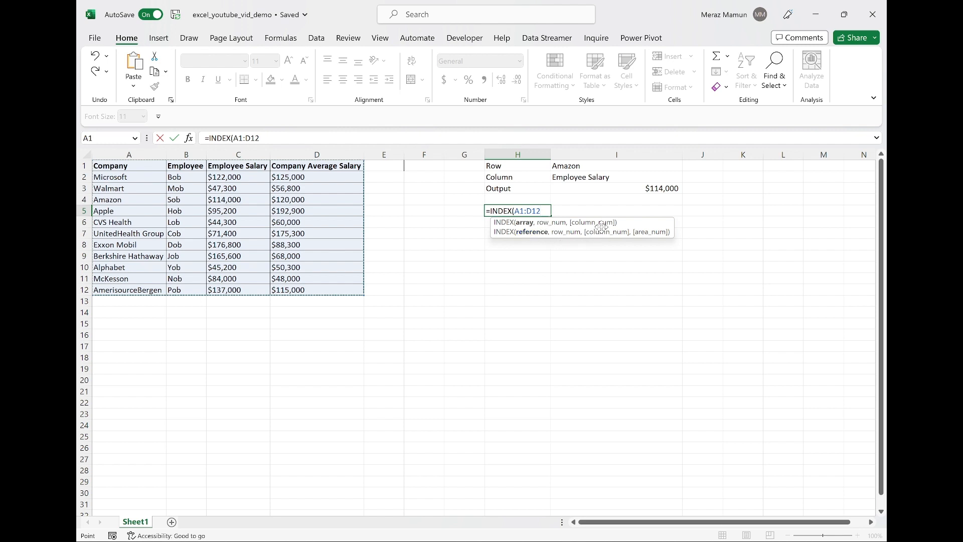
text(,)
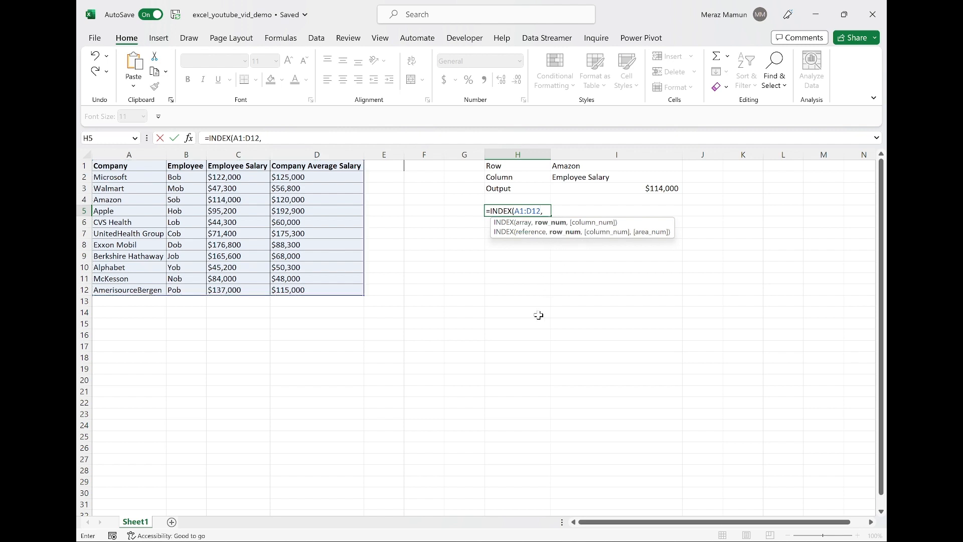
text(mat)
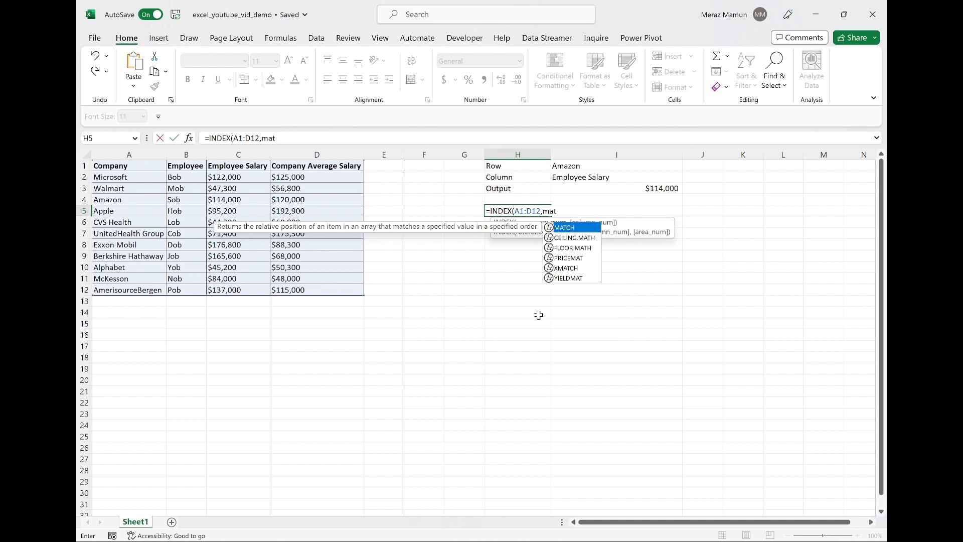
key(Tab)
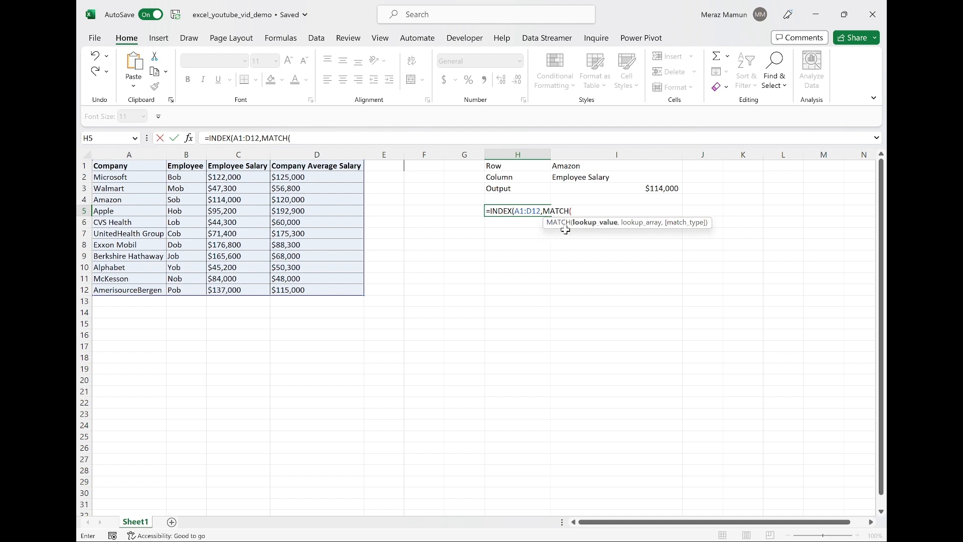
click(572, 166)
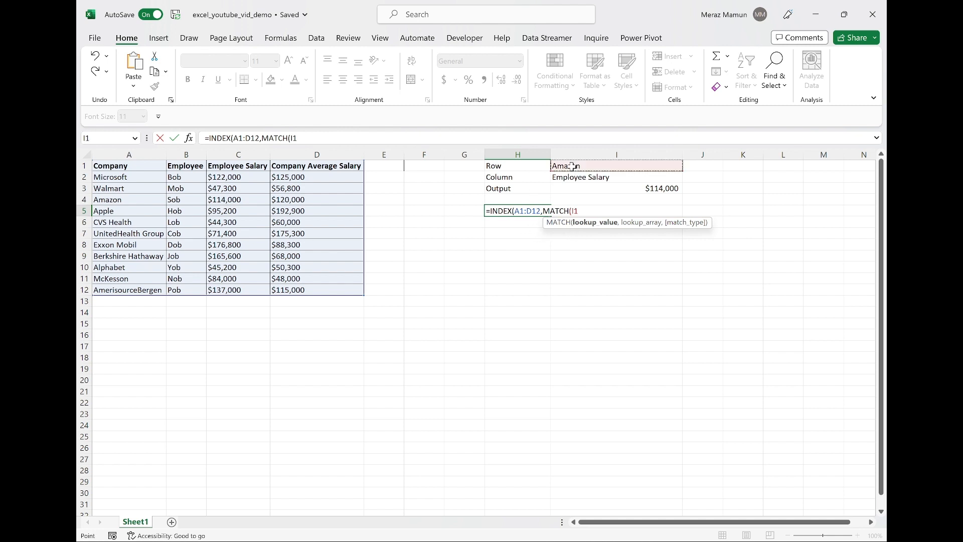
text(,)
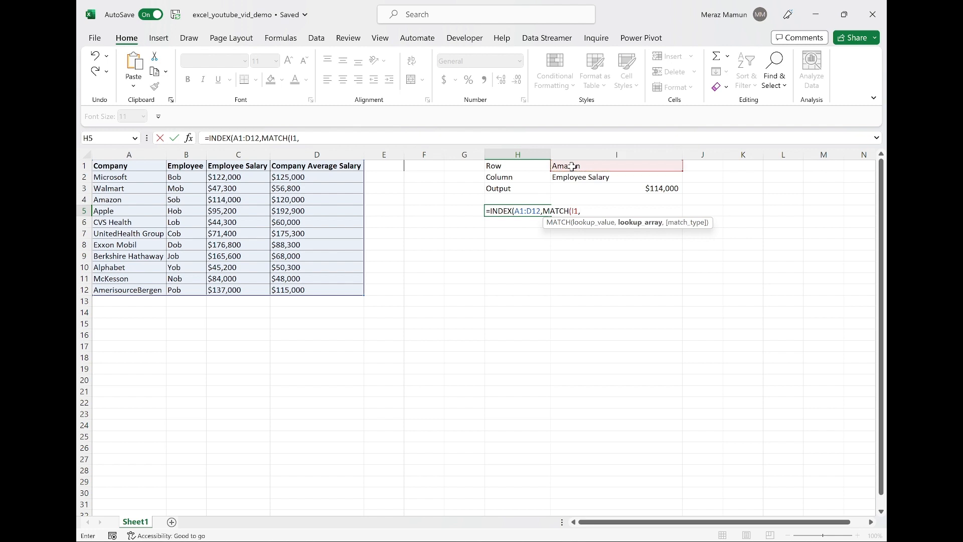
click(151, 171)
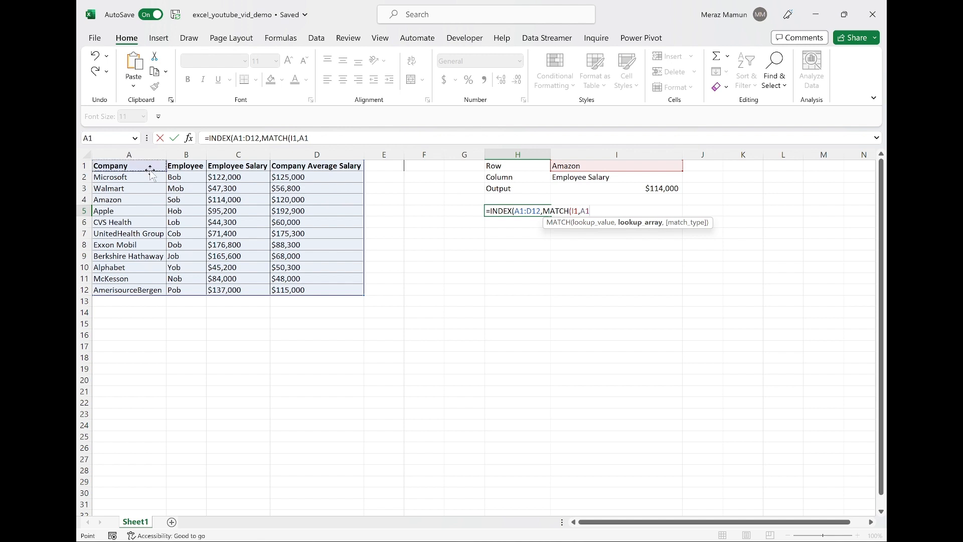
key(shift+Down)
key(shift+Down)
key(shift+Down)
key(shift+Down)
key(shift+Down)
key(shift+Down)
key(shift+Down)
key(shift+Down)
key(shift+Down)
key(shift+Down)
key(shift+Down)
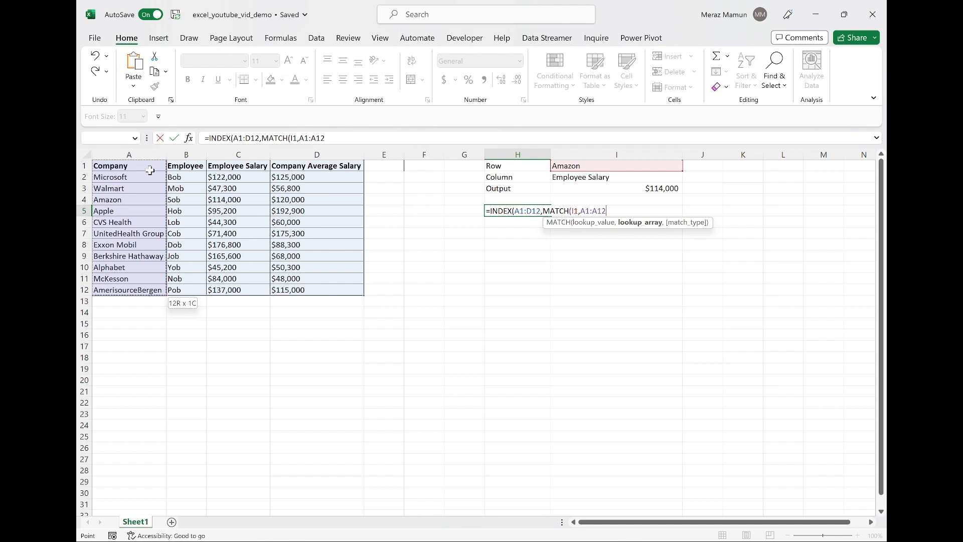
text(,0)
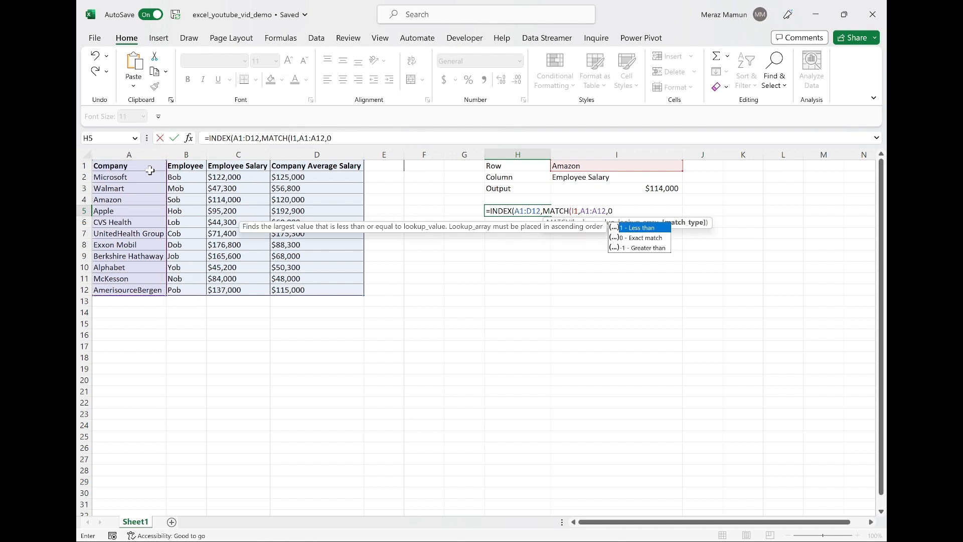
text())
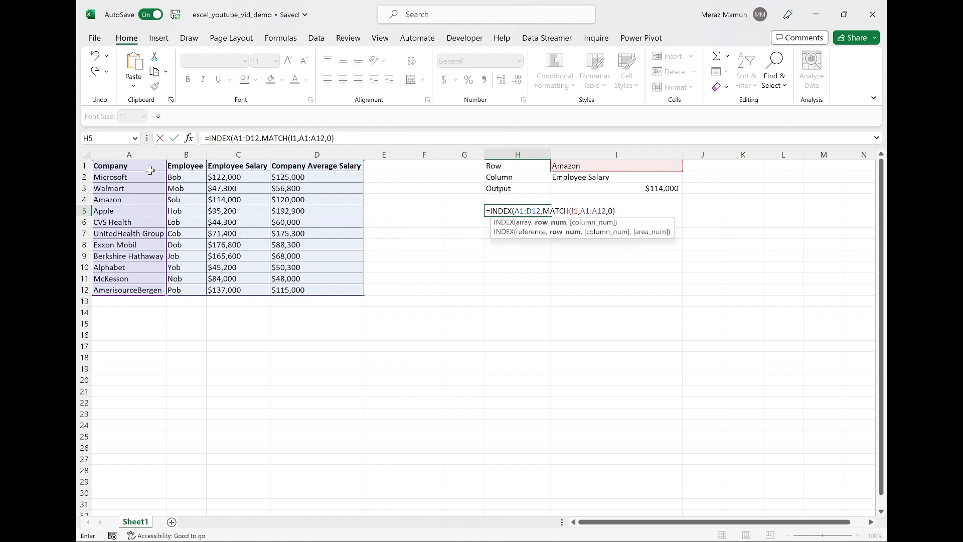
text(,)
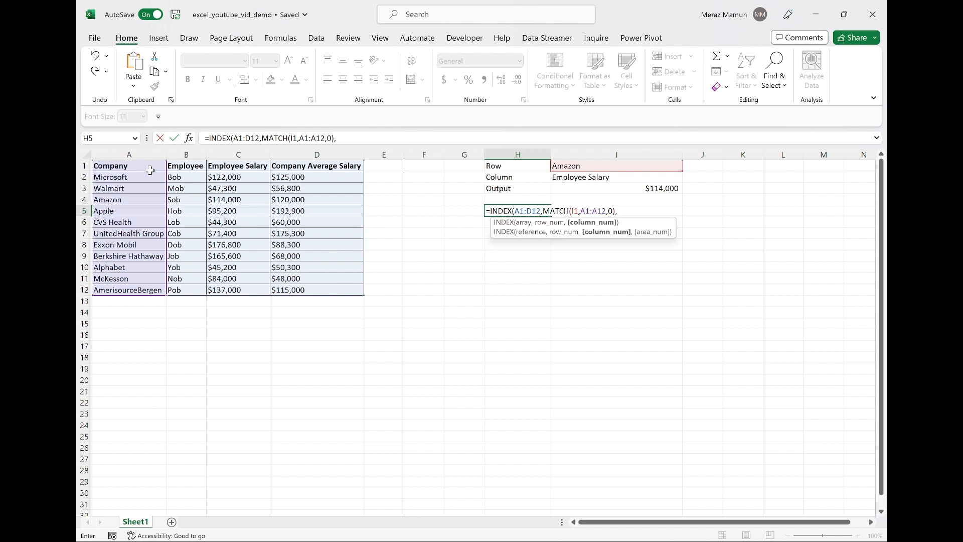
text(mat)
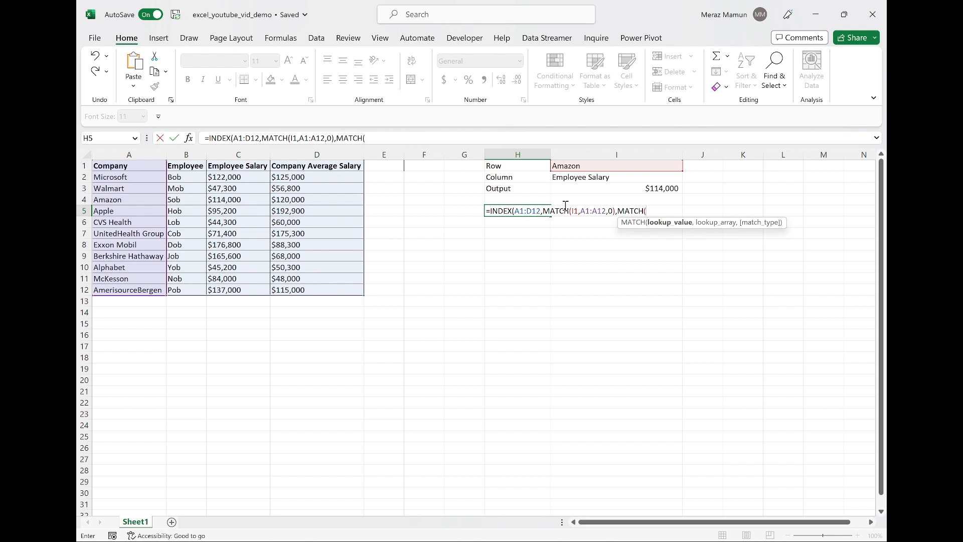
Complete the formula with MATCH(I2,A1:D1,0) as the column number, giving =INDEX(A1:D12,MATCH(I1,A1:A12,0),MATCH(I2,A1:D1,0)).
click(587, 177)
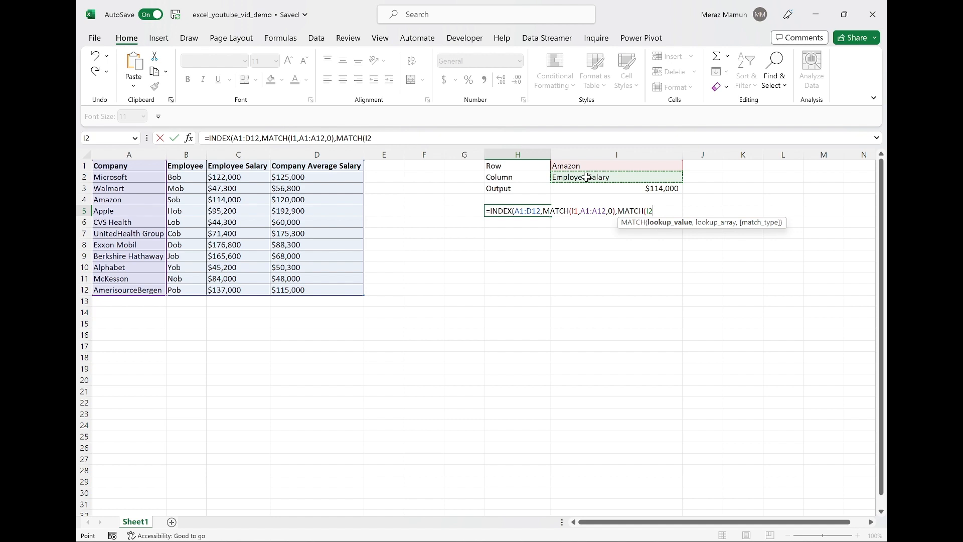
text(,)
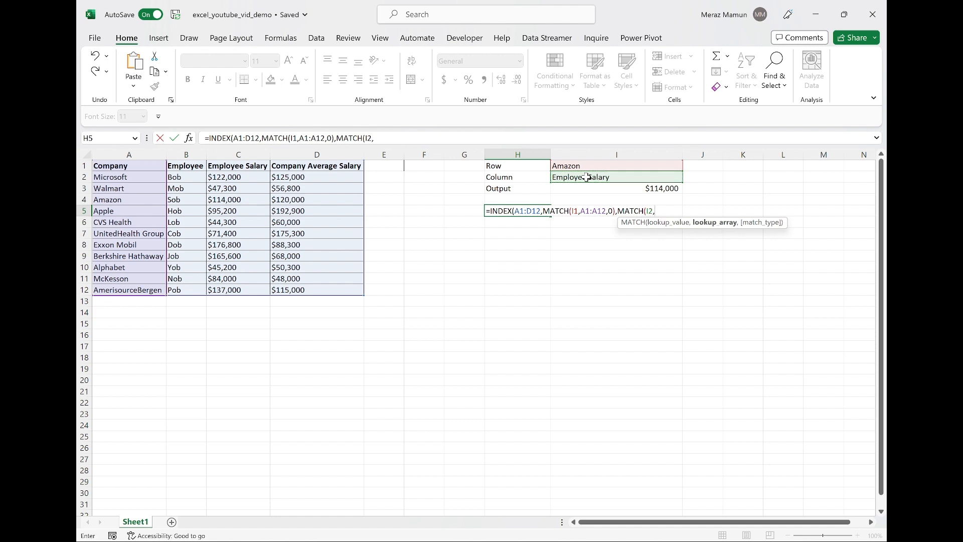
click(153, 209)
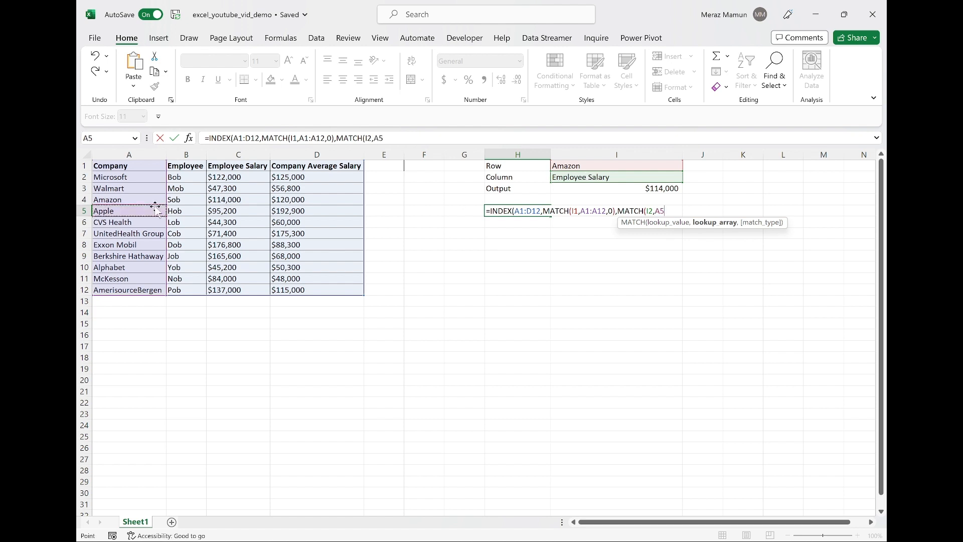
click(131, 167)
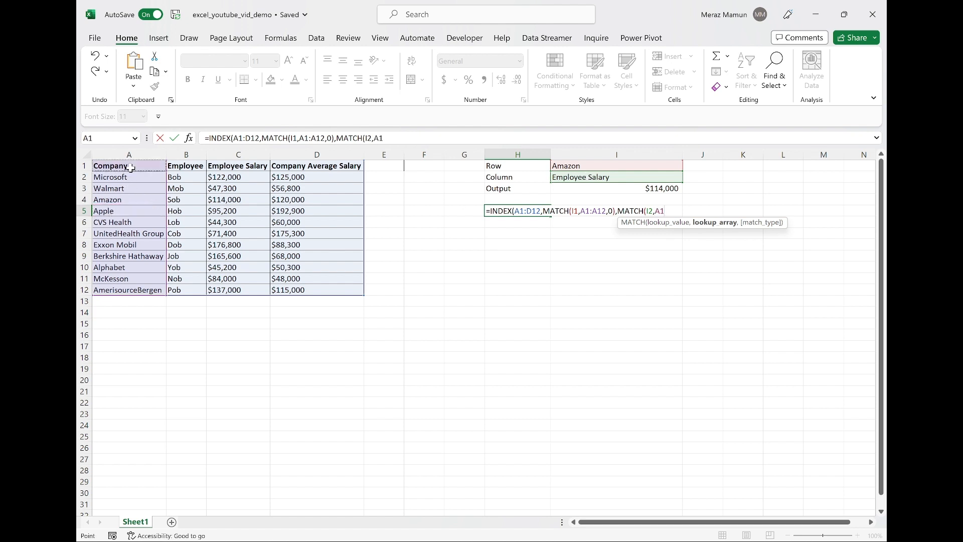
drag(131, 167, 359, 166)
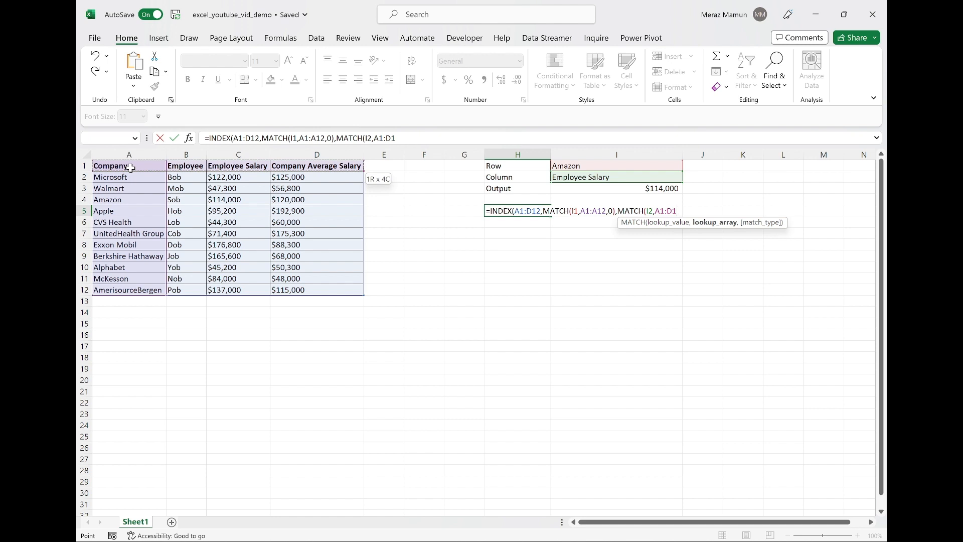
text(,)
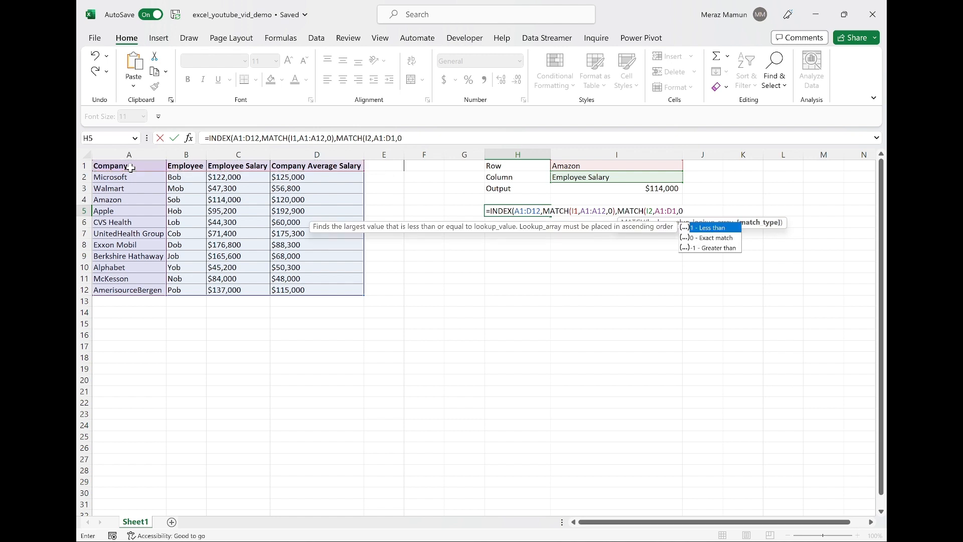
text(0))
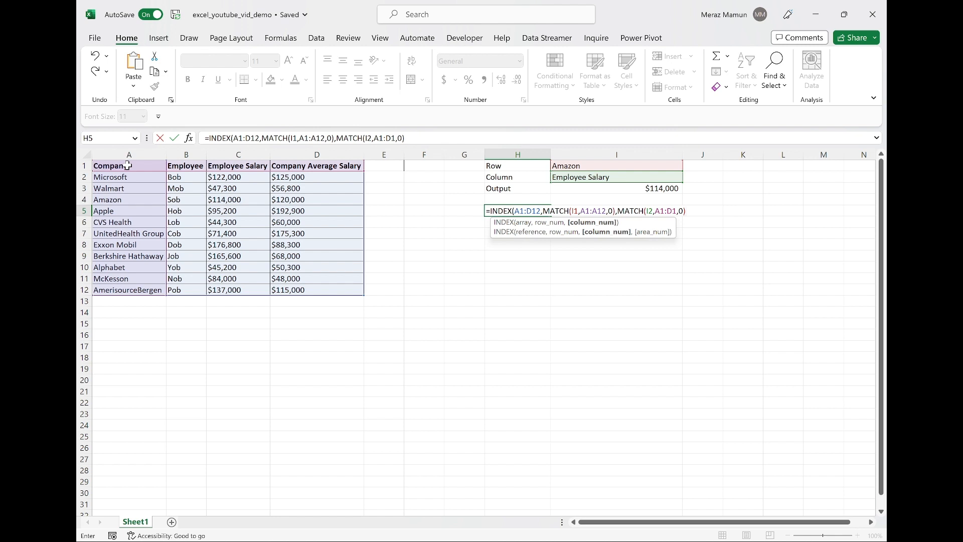
text())
key(Return)
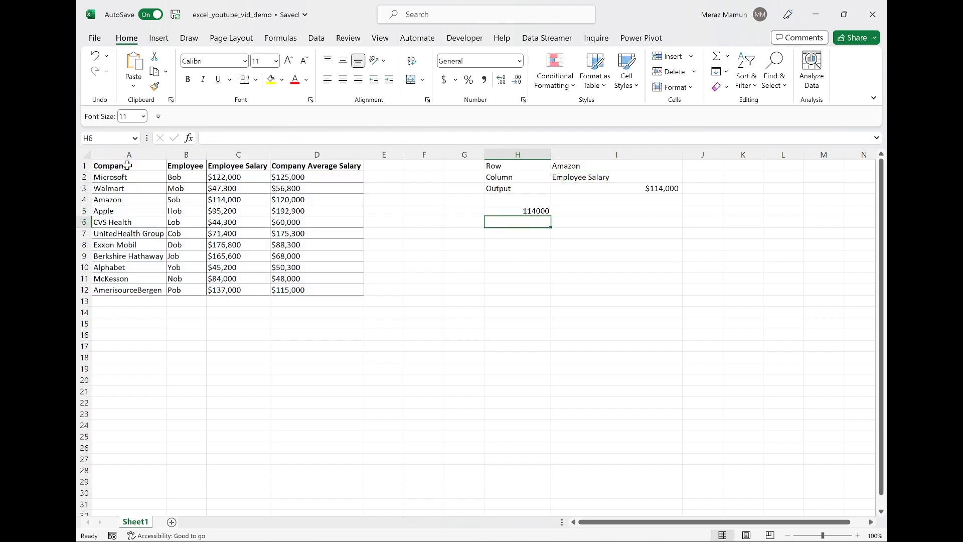